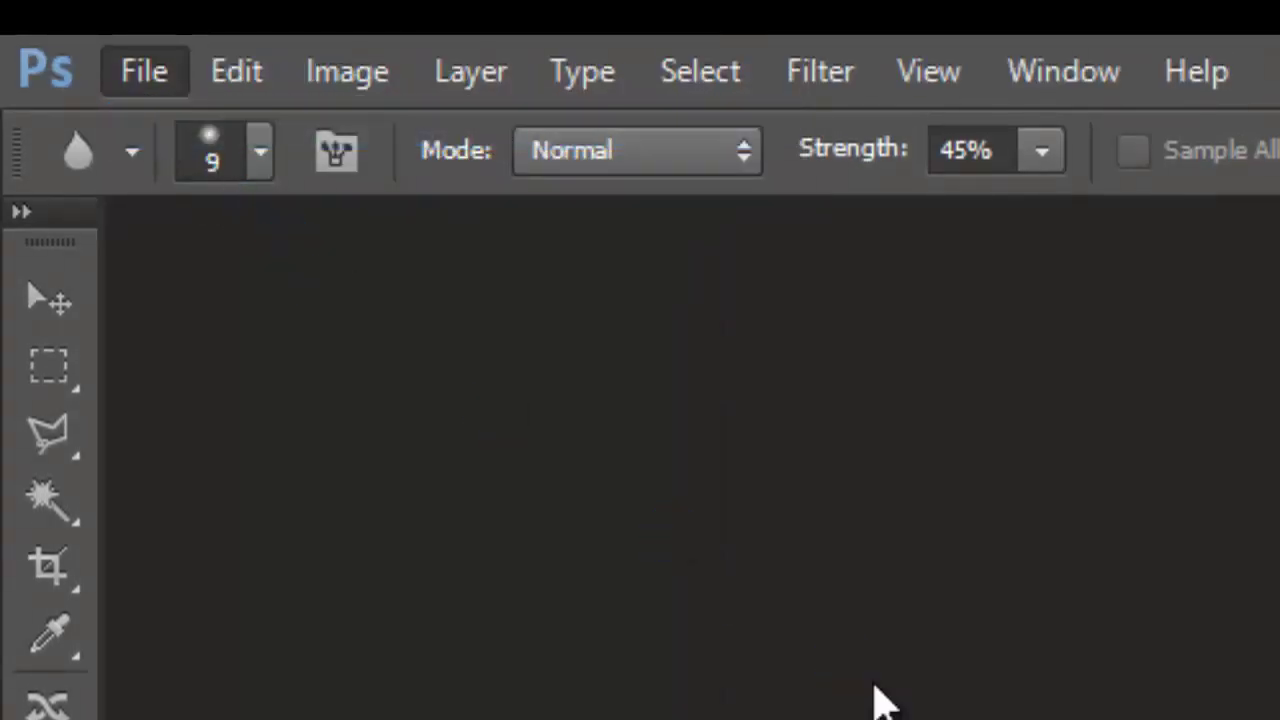
Step: Create a new document 400 by 400 pixels in RGB color mode with a white background
drag(996, 686, 957, 664)
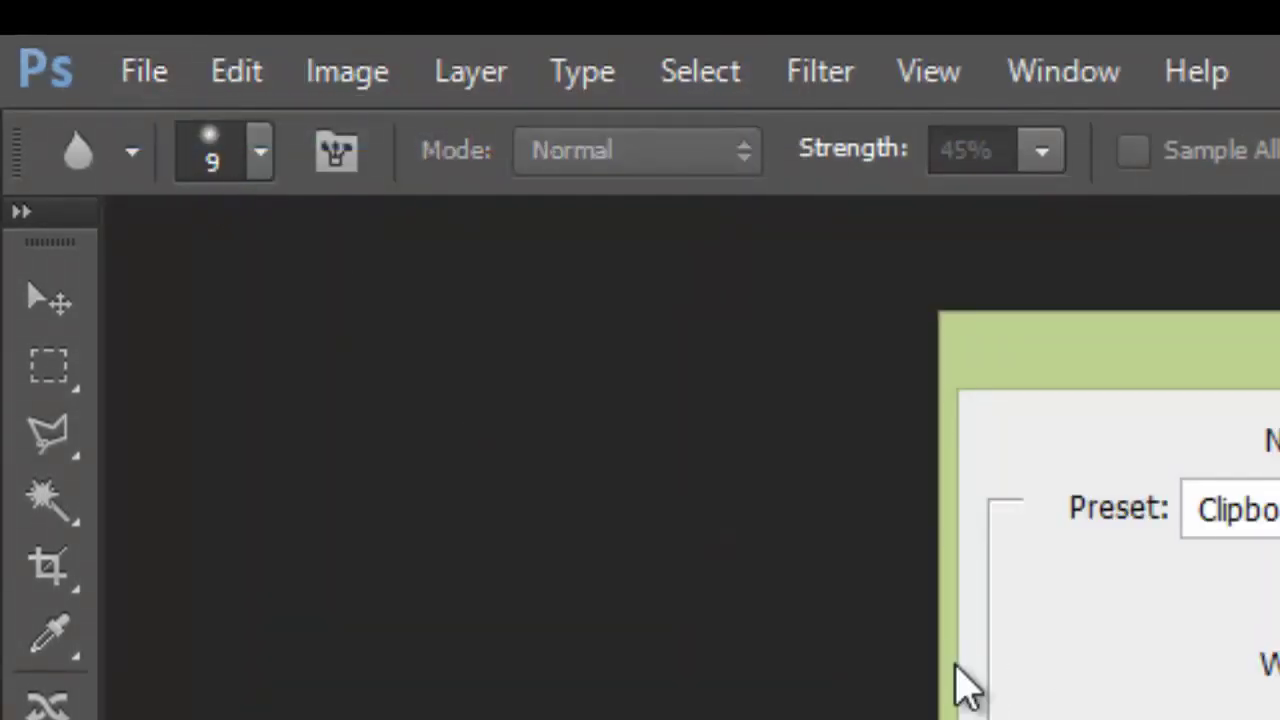
text(400)
key(Tab)
text(400)
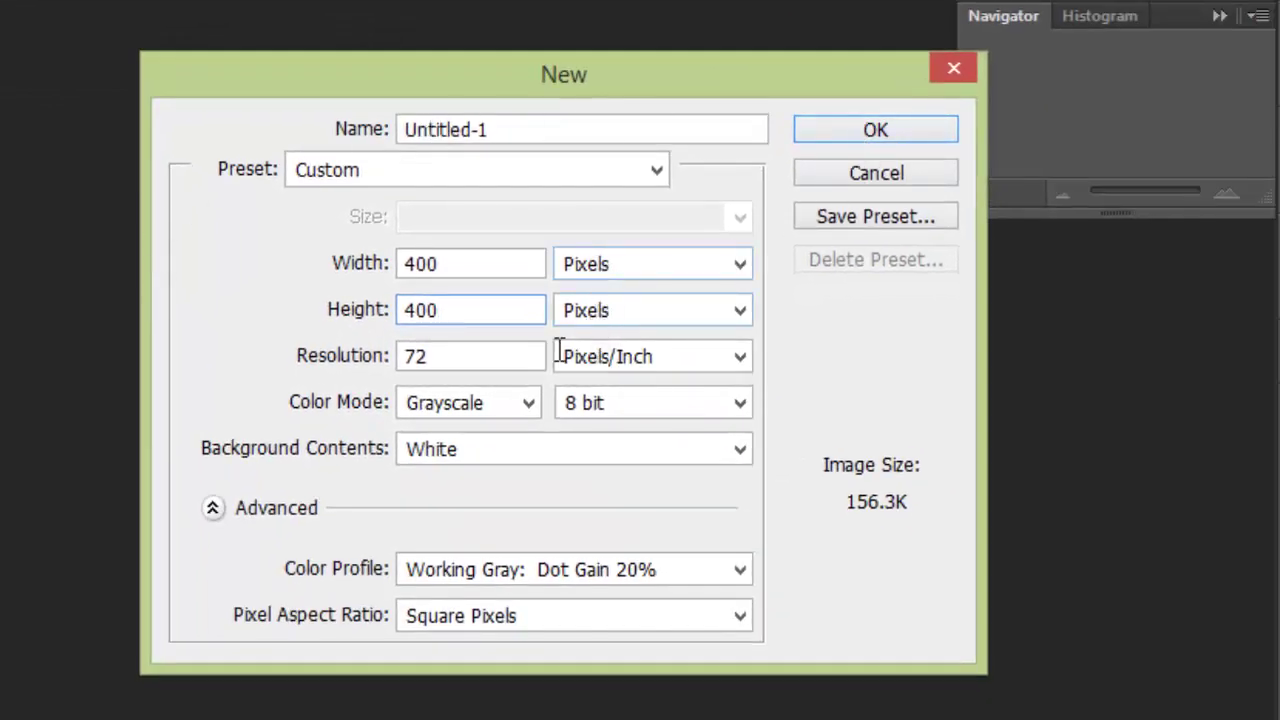
click(528, 404)
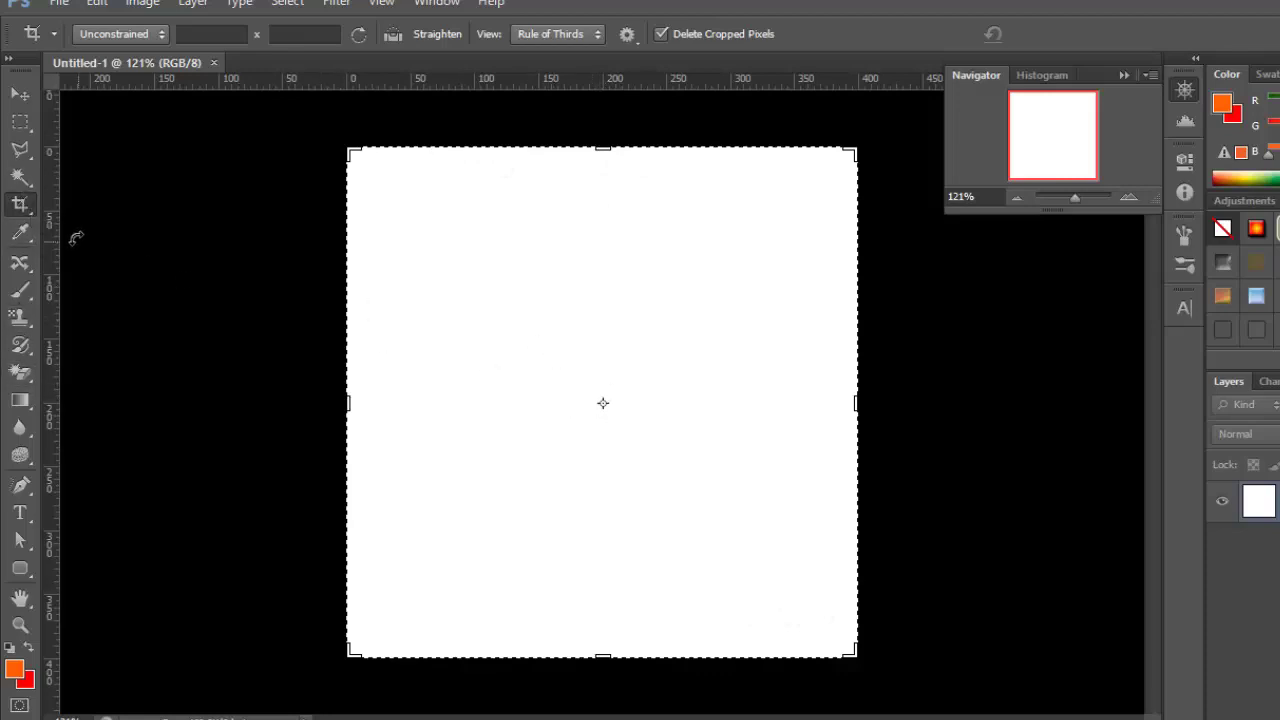
Step: Show the rulers and place a horizontal and a vertical guide through the canvas center at 200 px
click(20, 122)
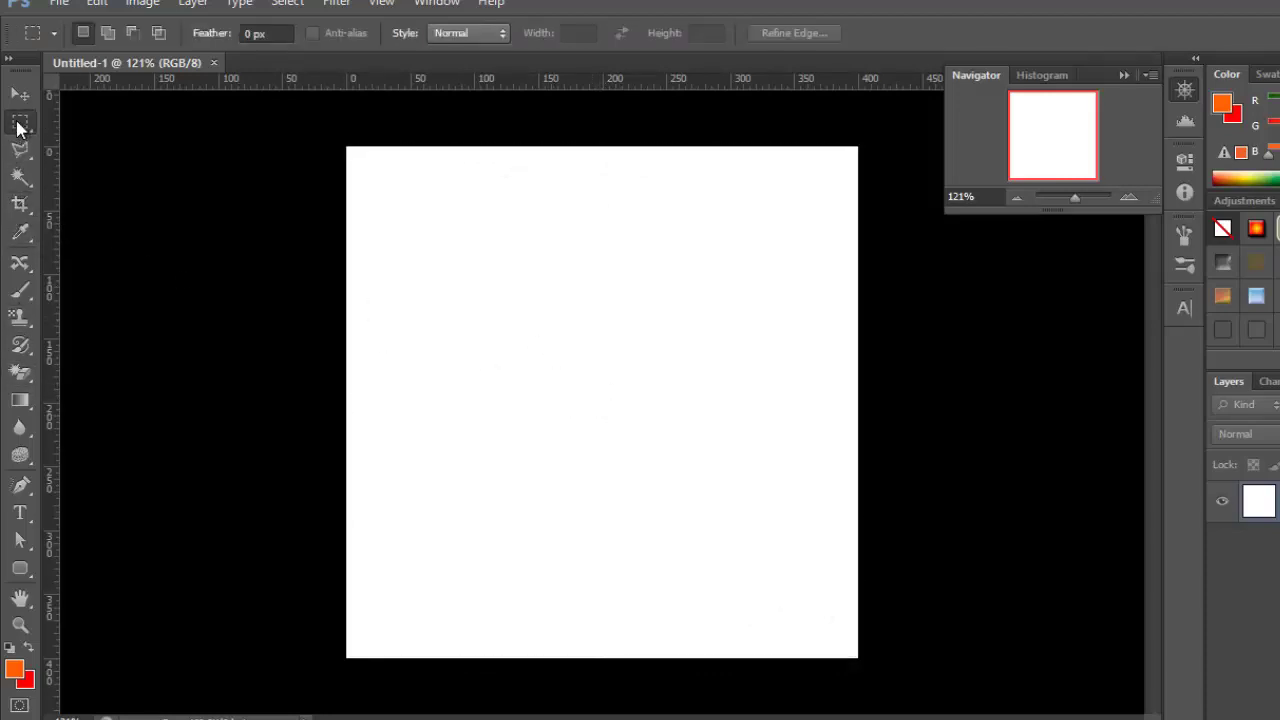
click(16, 202)
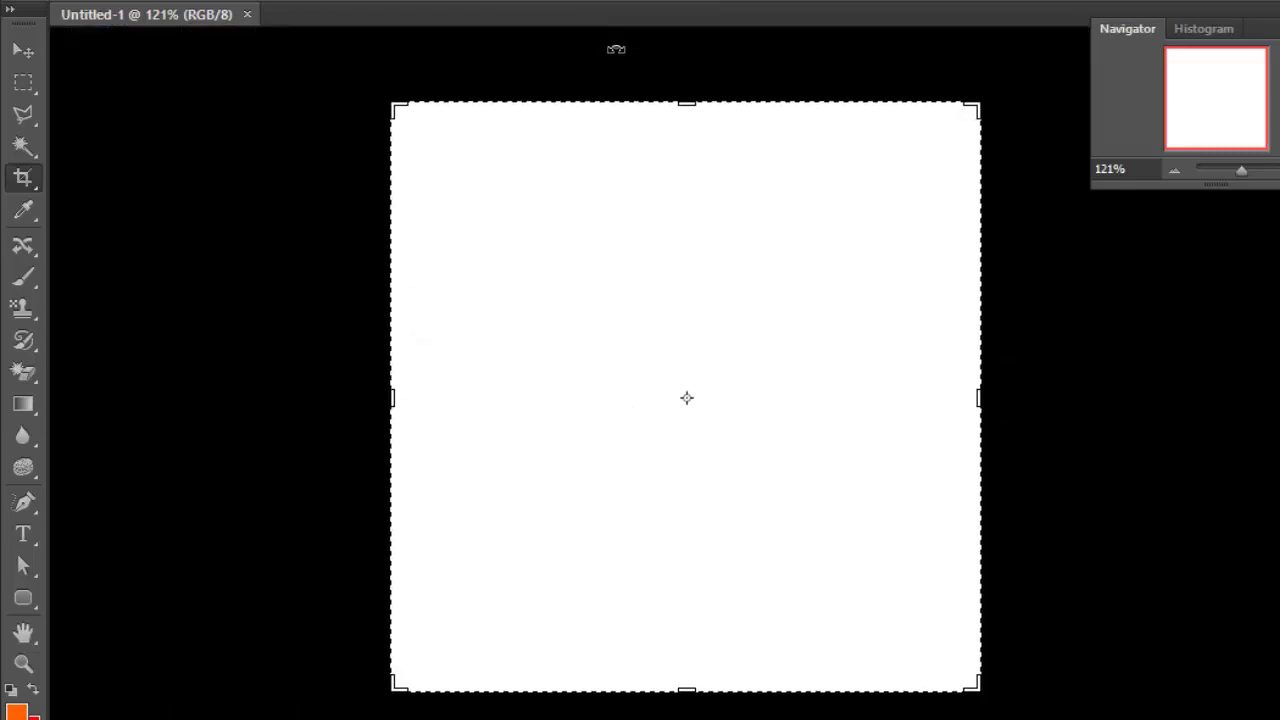
key(ctrl+r)
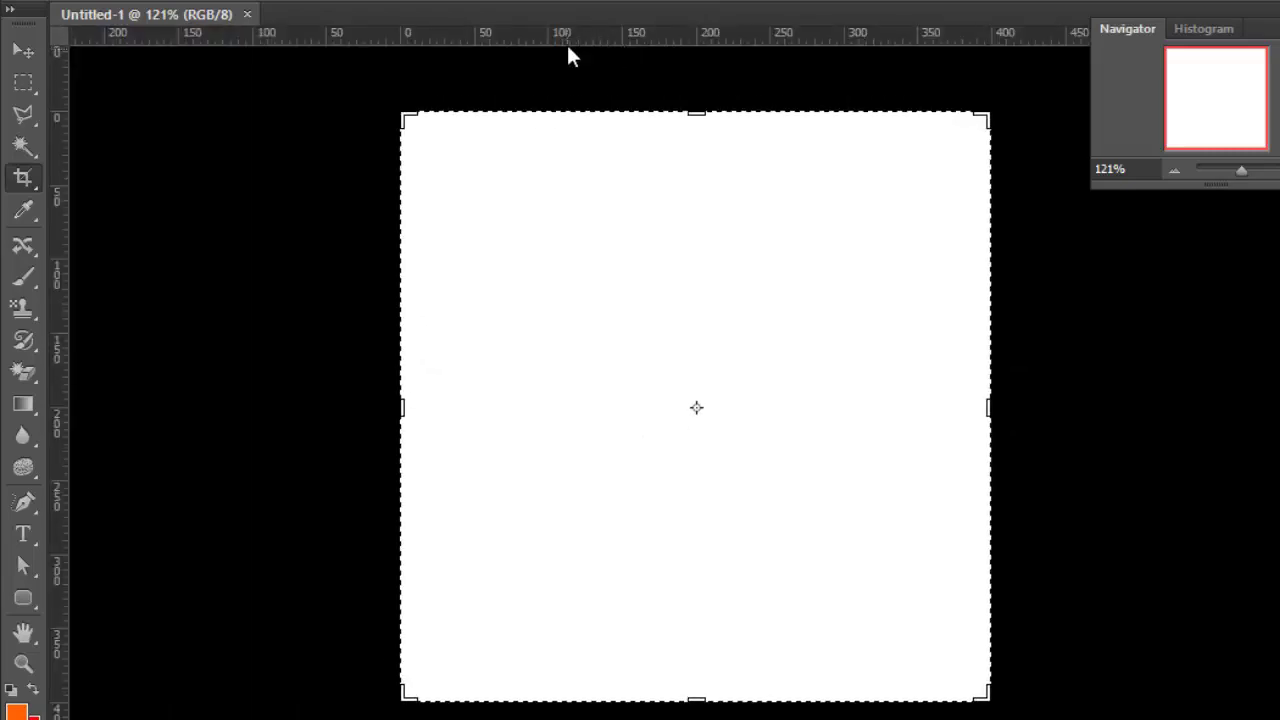
drag(567, 40, 737, 407)
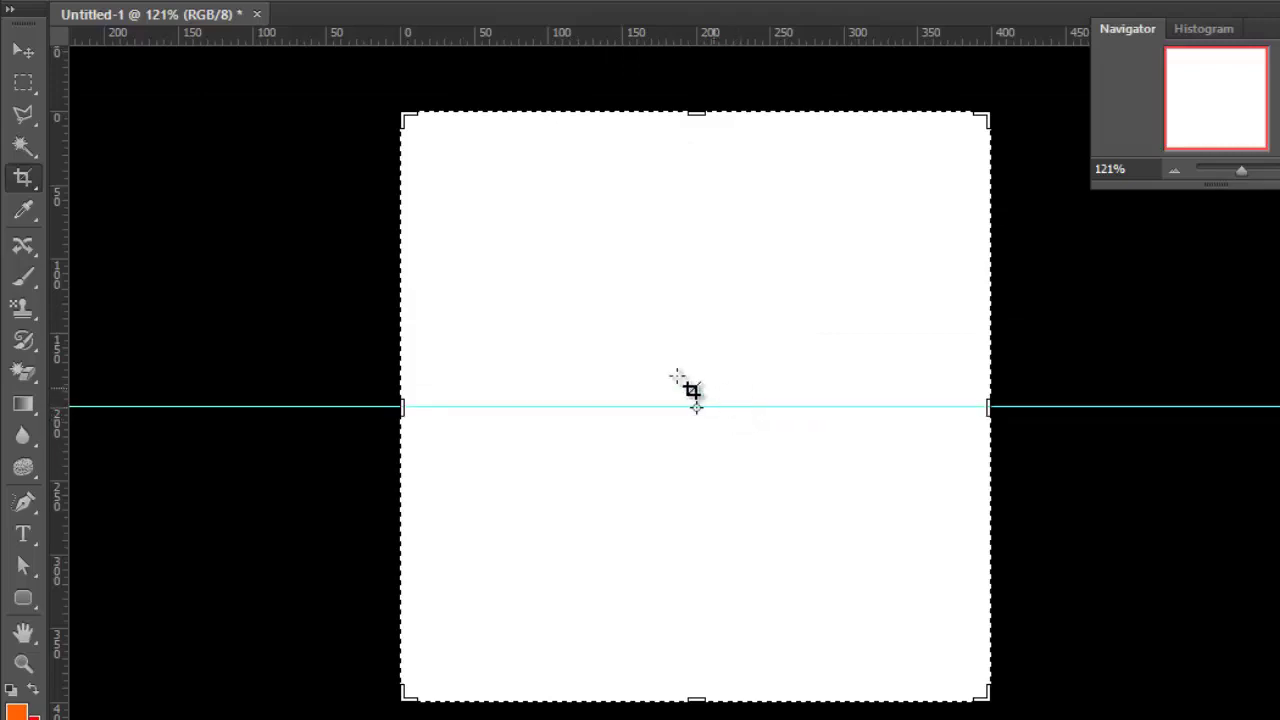
drag(58, 190, 698, 289)
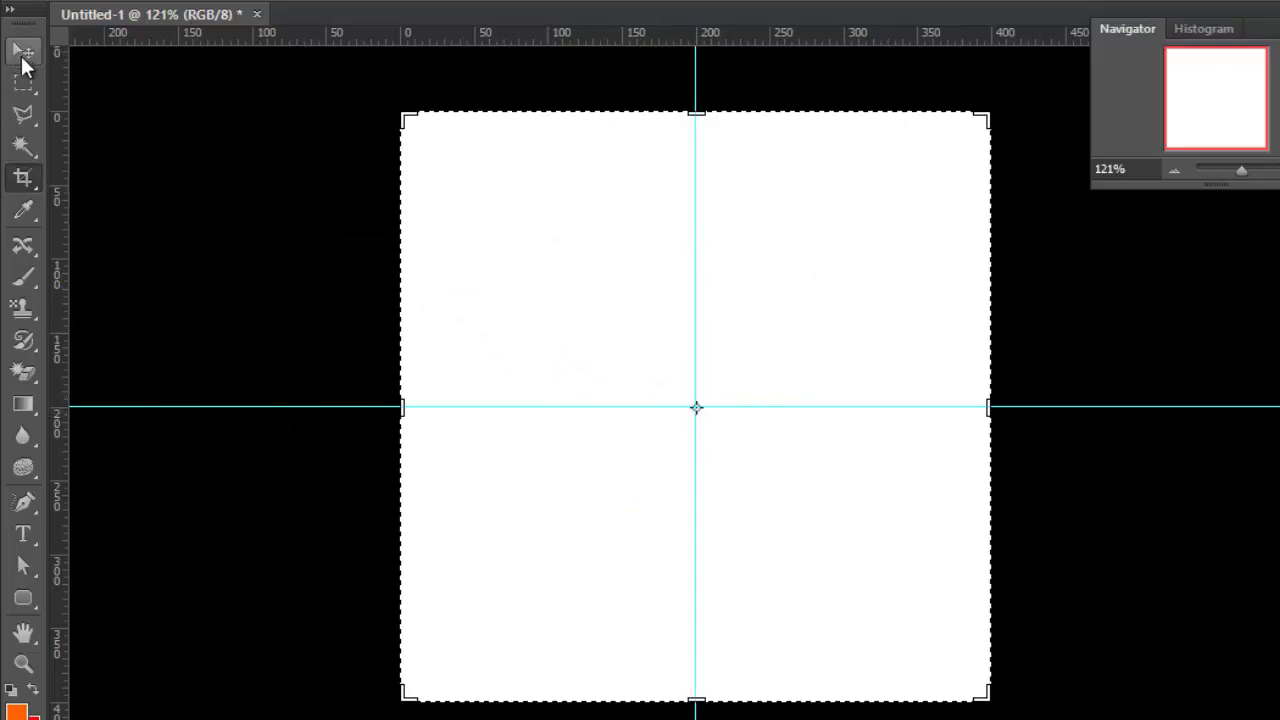
click(24, 55)
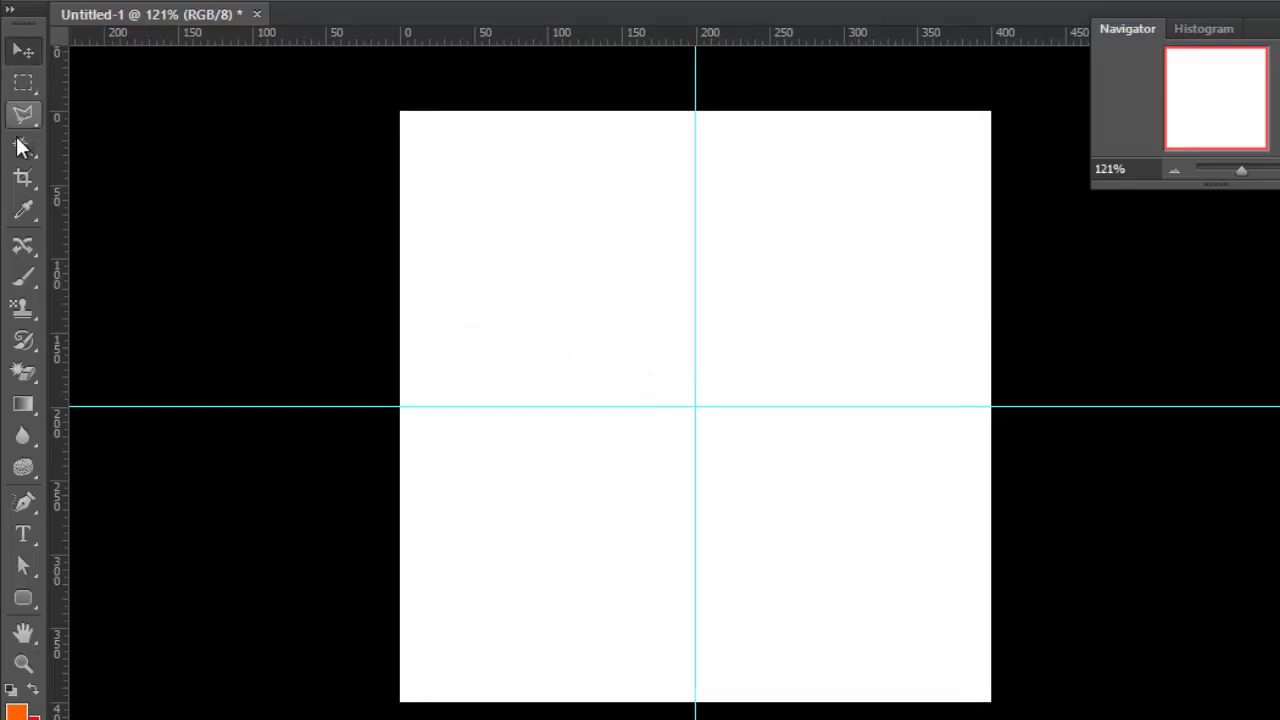
click(23, 86)
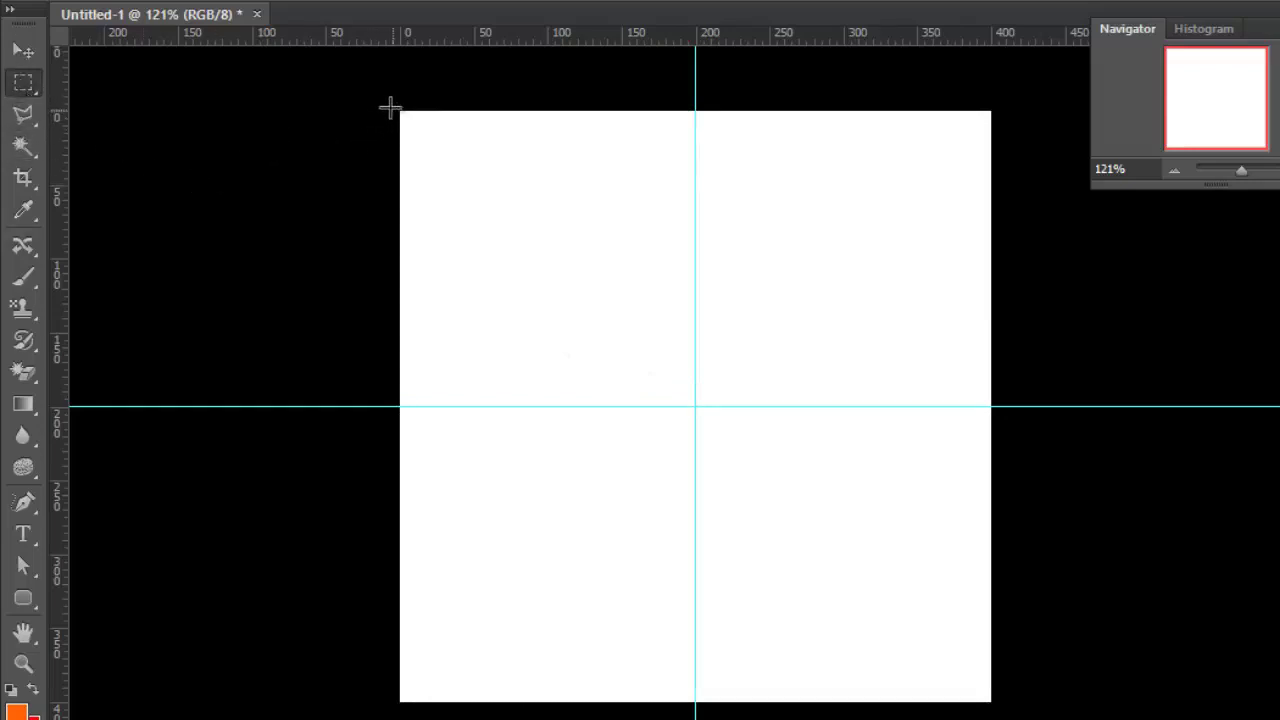
drag(400, 111, 690, 404)
click(551, 266)
Step: Enable snapping to guides and select the canvas's upper-left quadrant with a rectangular marquee
click(434, 1)
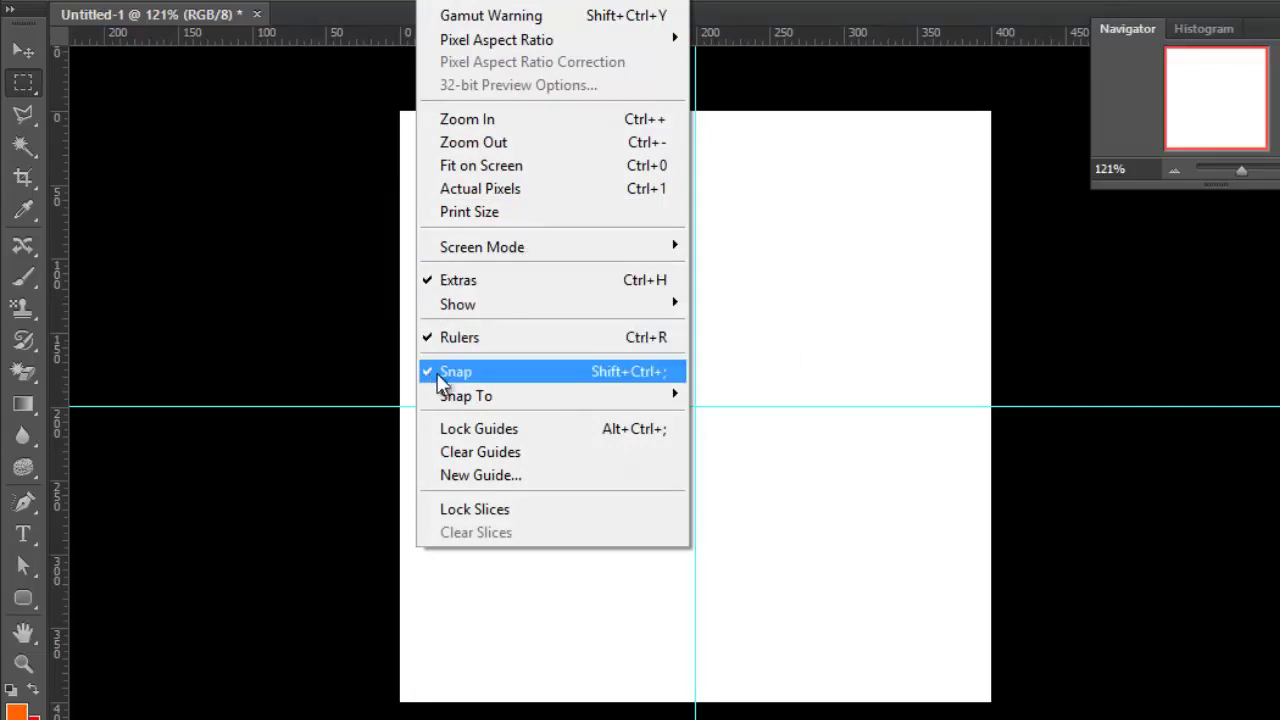
mouse_move(646, 398)
click(709, 393)
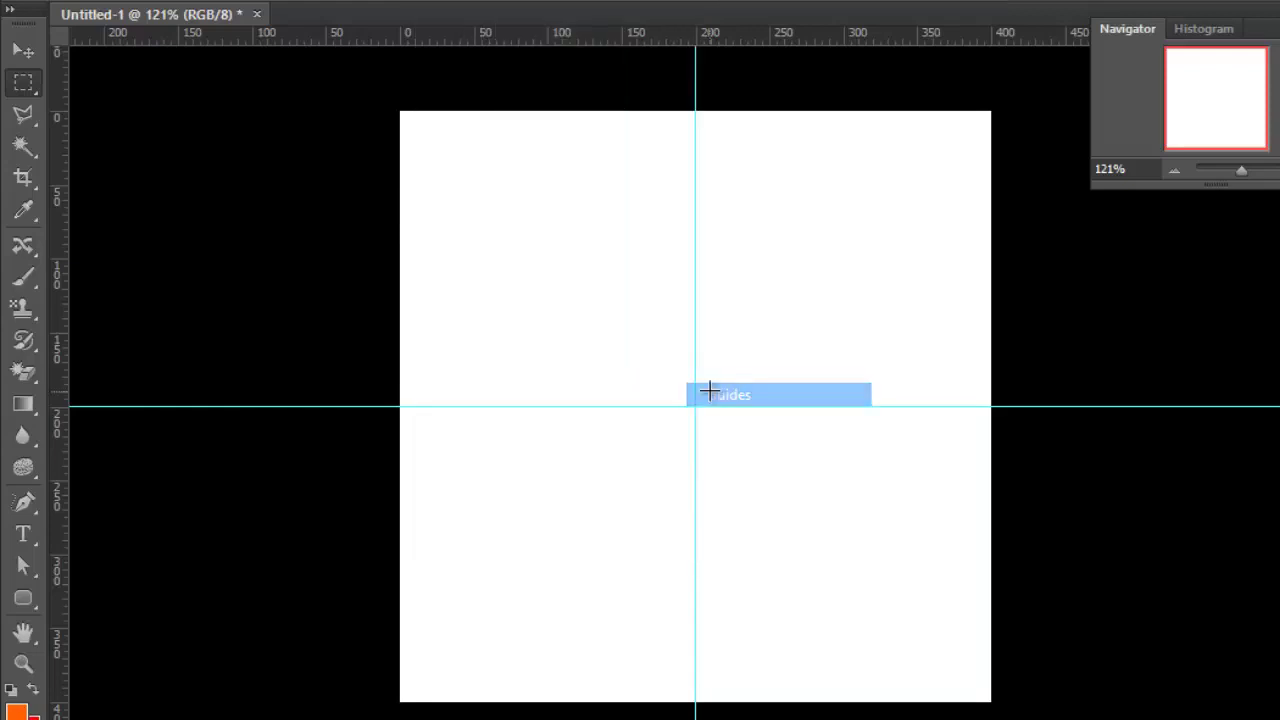
drag(398, 122, 692, 406)
key(ctrl+d)
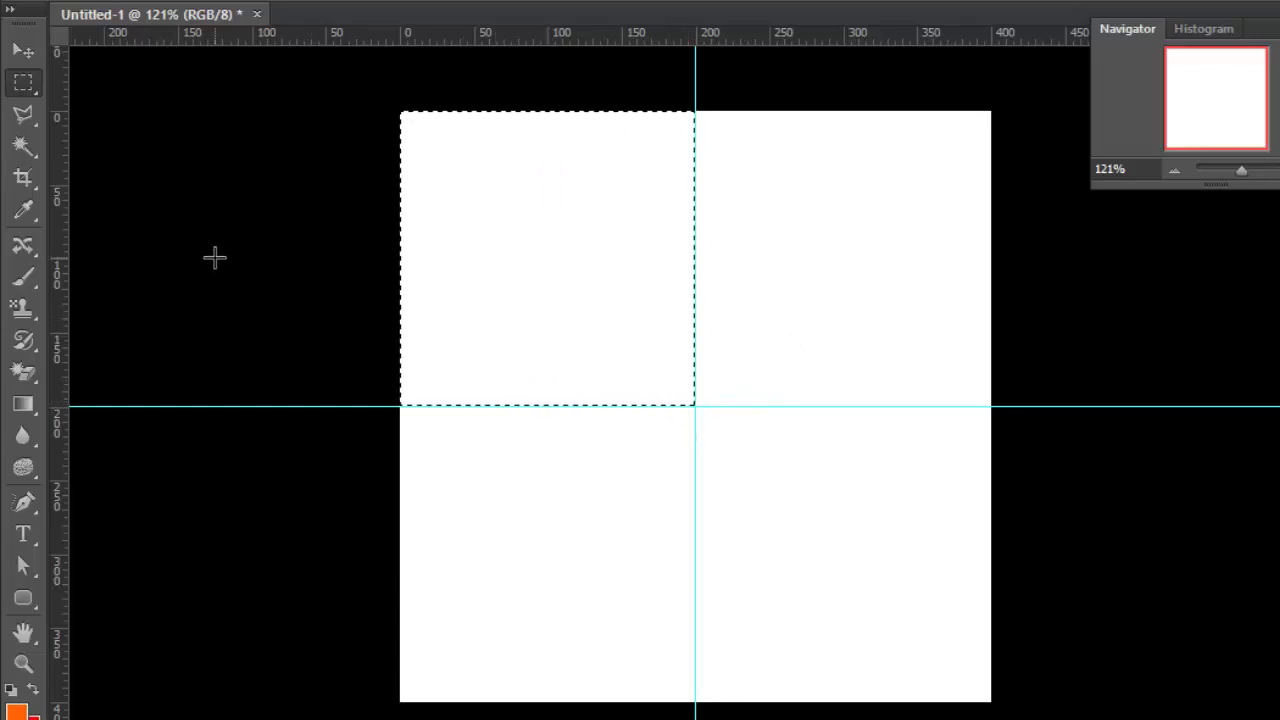
click(434, 1)
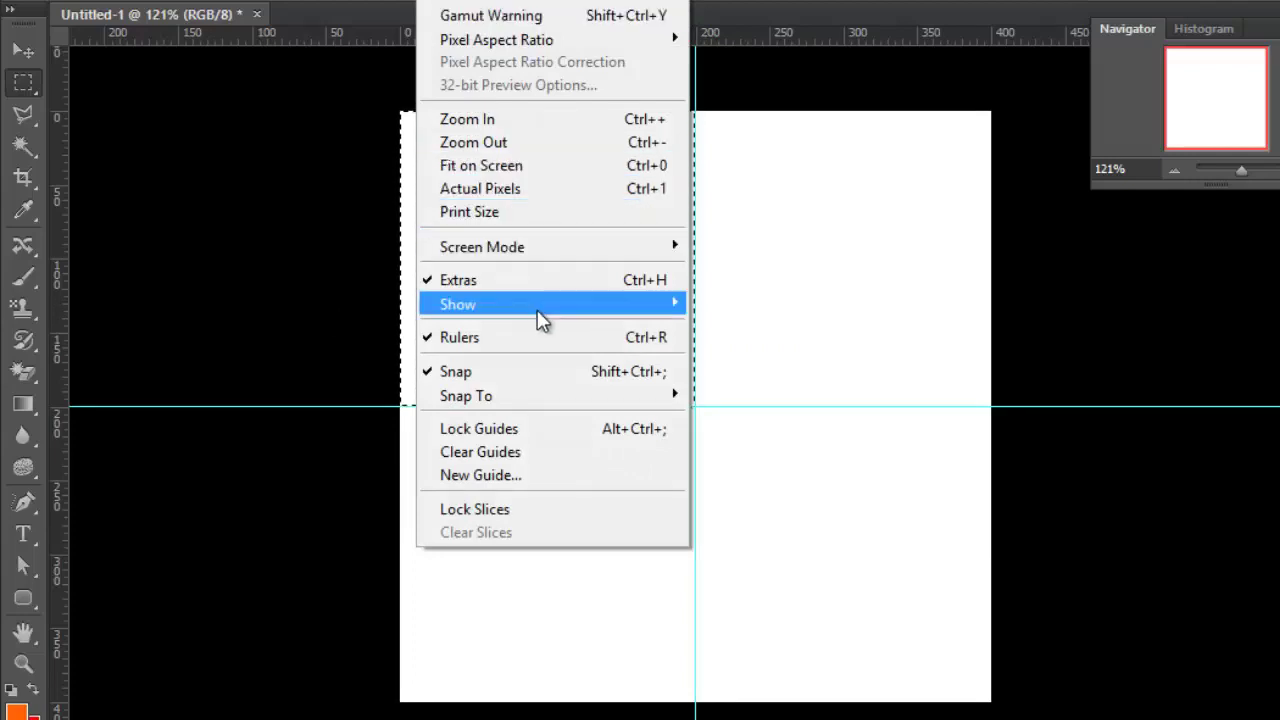
mouse_move(585, 316)
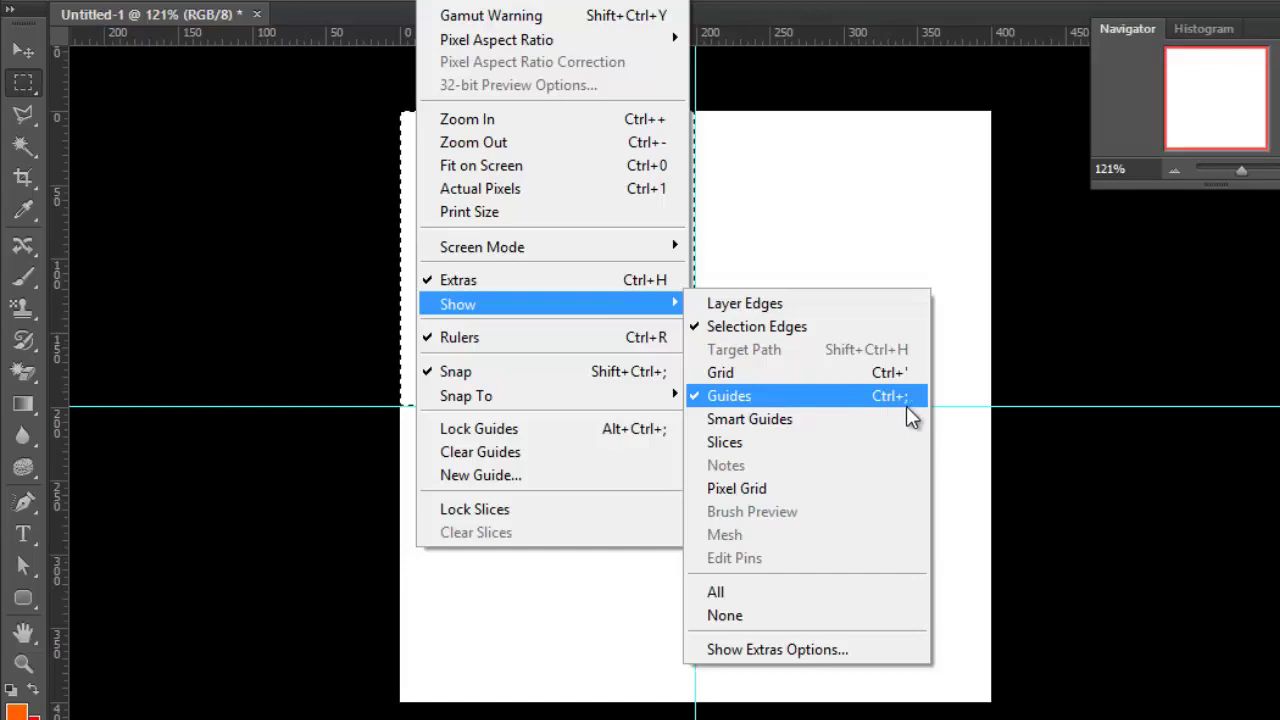
click(244, 289)
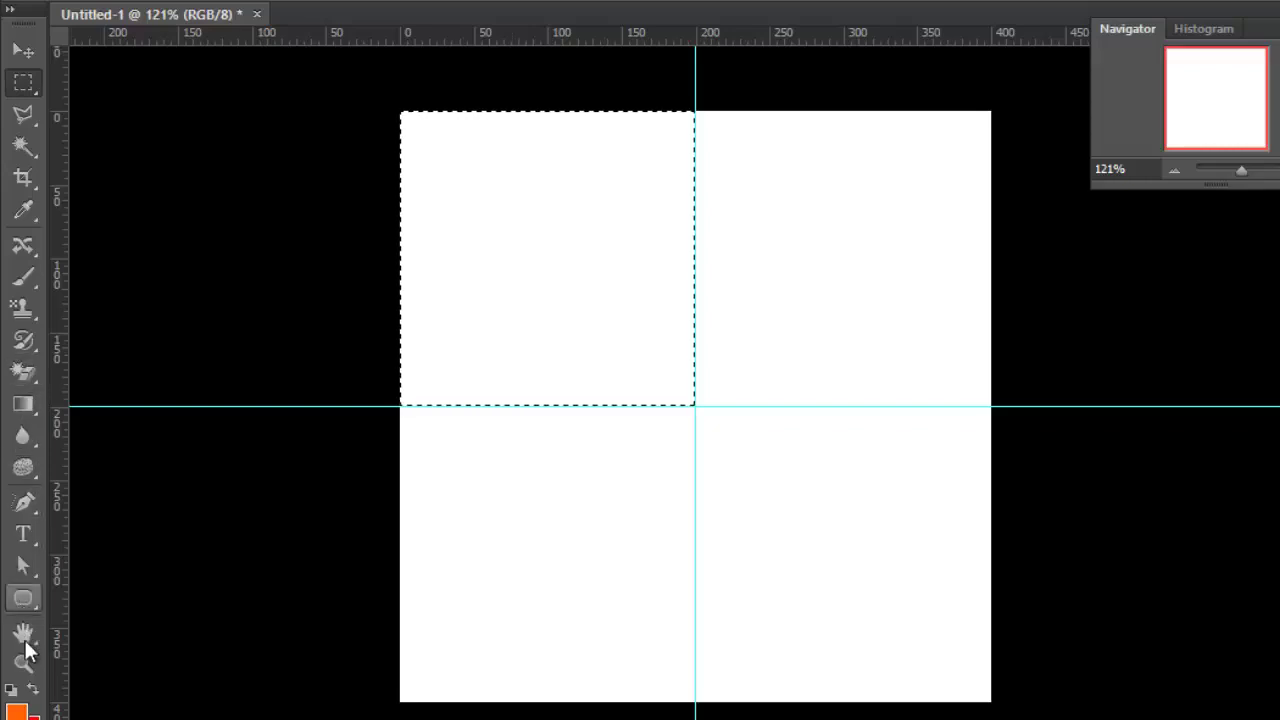
Step: Set the foreground color to pure red (ff0000) and fill the selected upper-left quadrant with the Paint Bucket
click(17, 708)
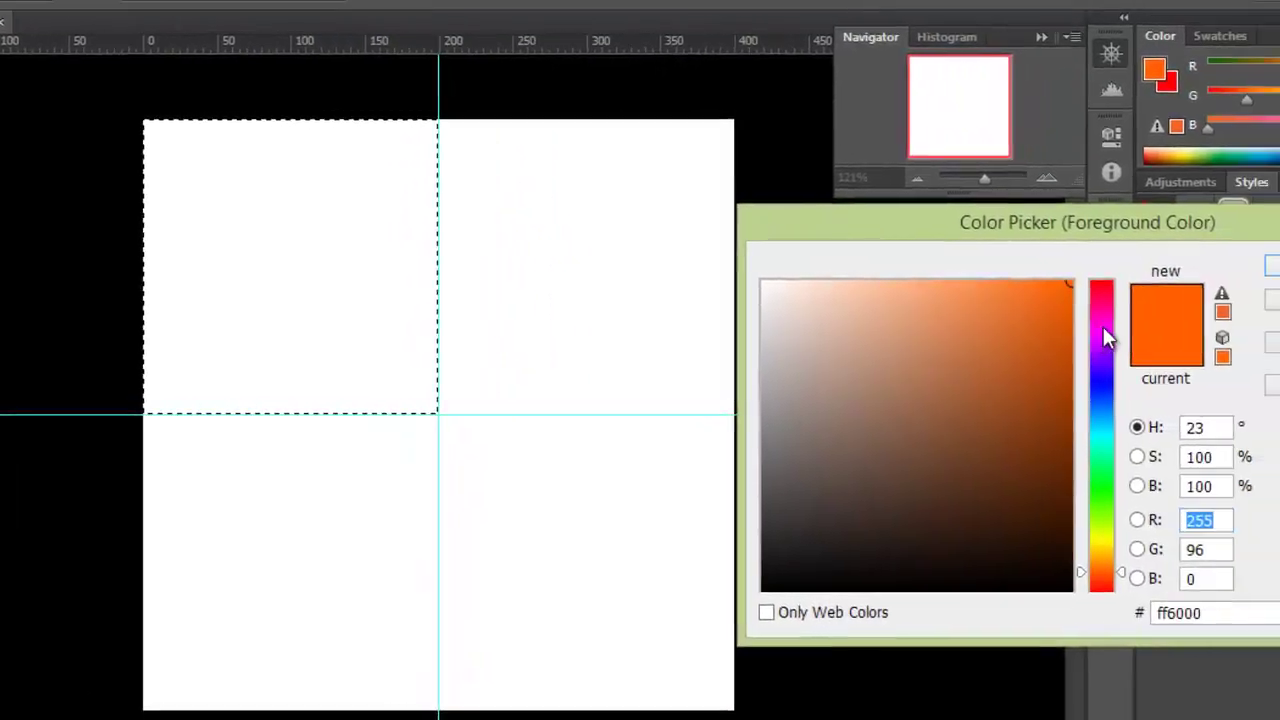
drag(1103, 328, 1103, 272)
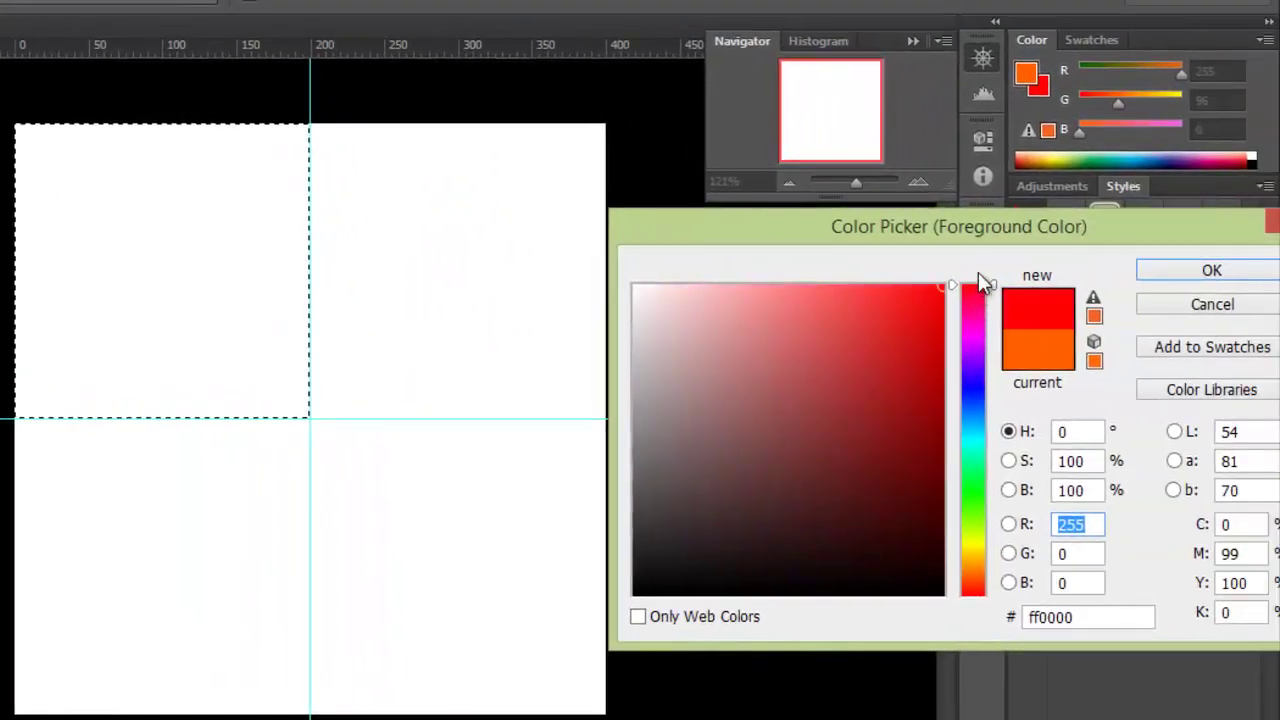
click(1190, 272)
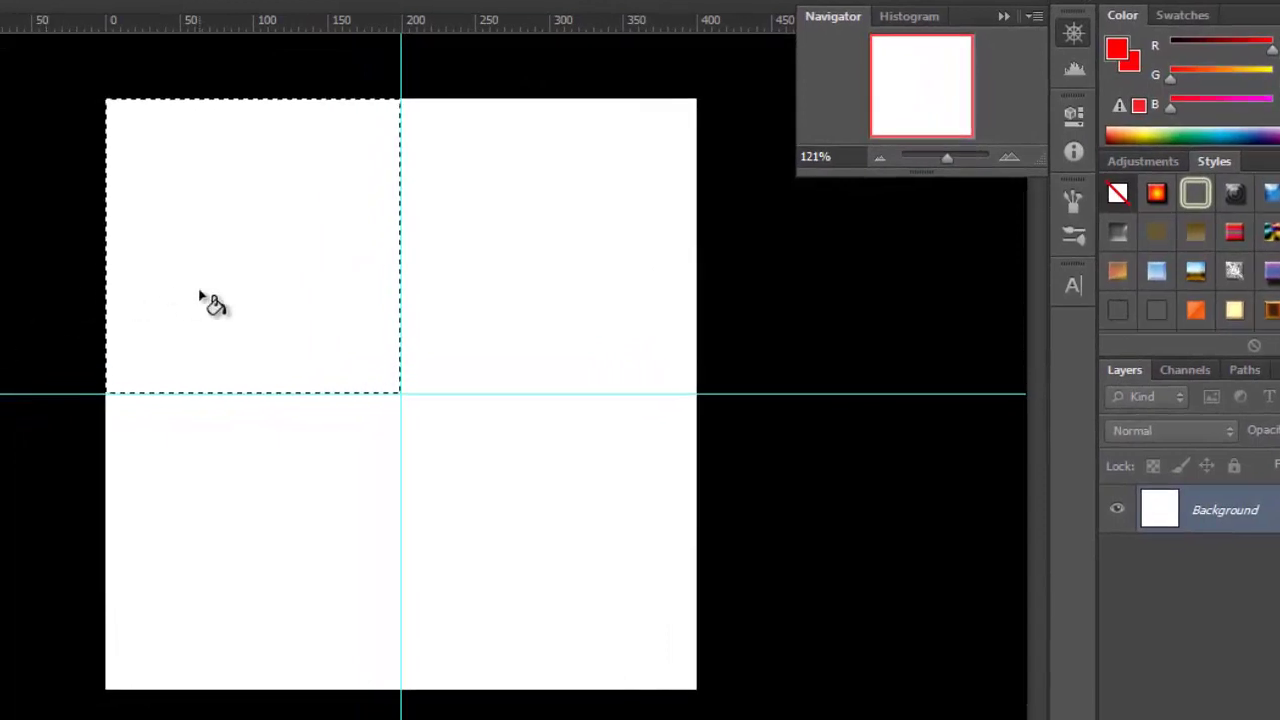
click(212, 300)
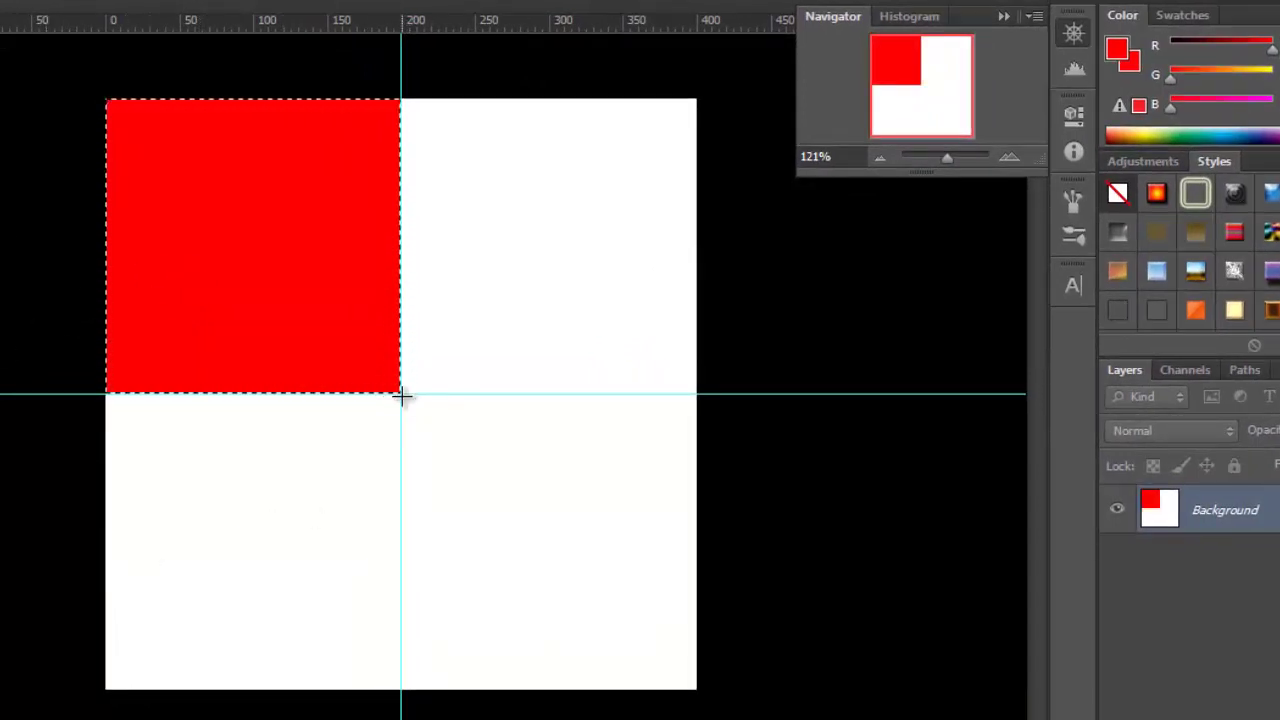
Step: Select the lower-right quadrant, fill it with a blue foreground color, and clear the selection
drag(401, 395, 707, 692)
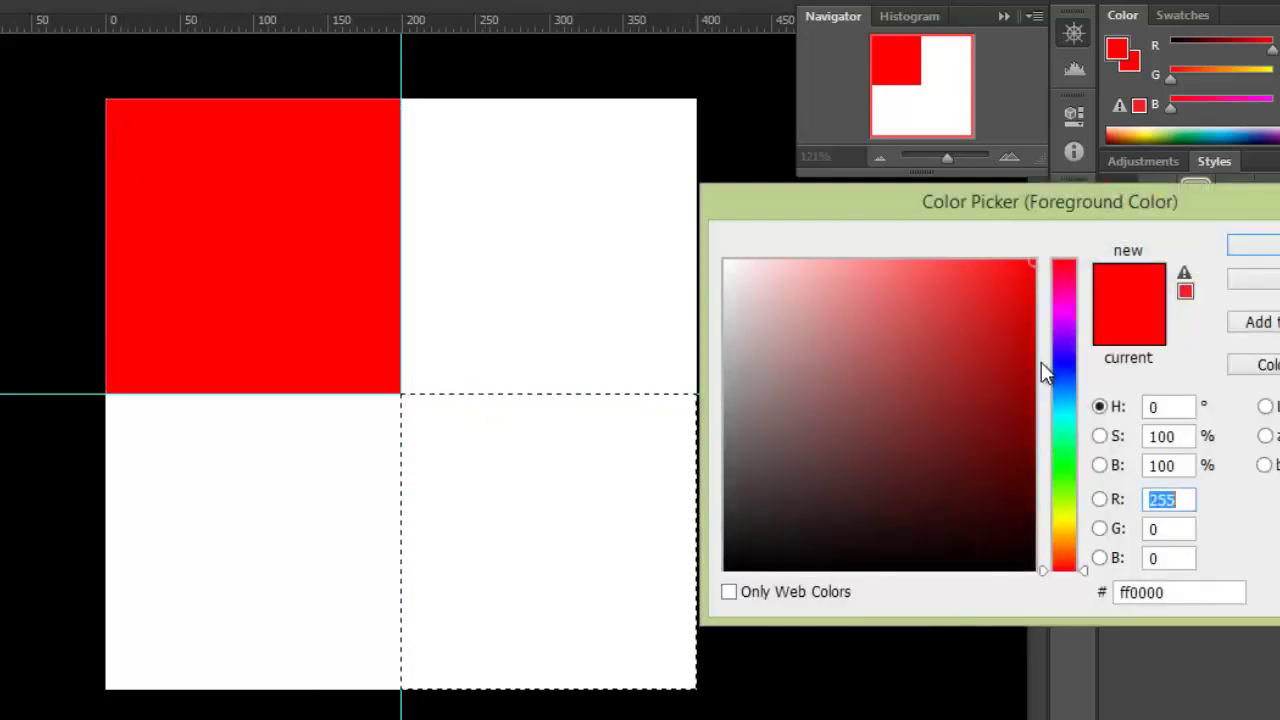
click(1065, 367)
click(1249, 249)
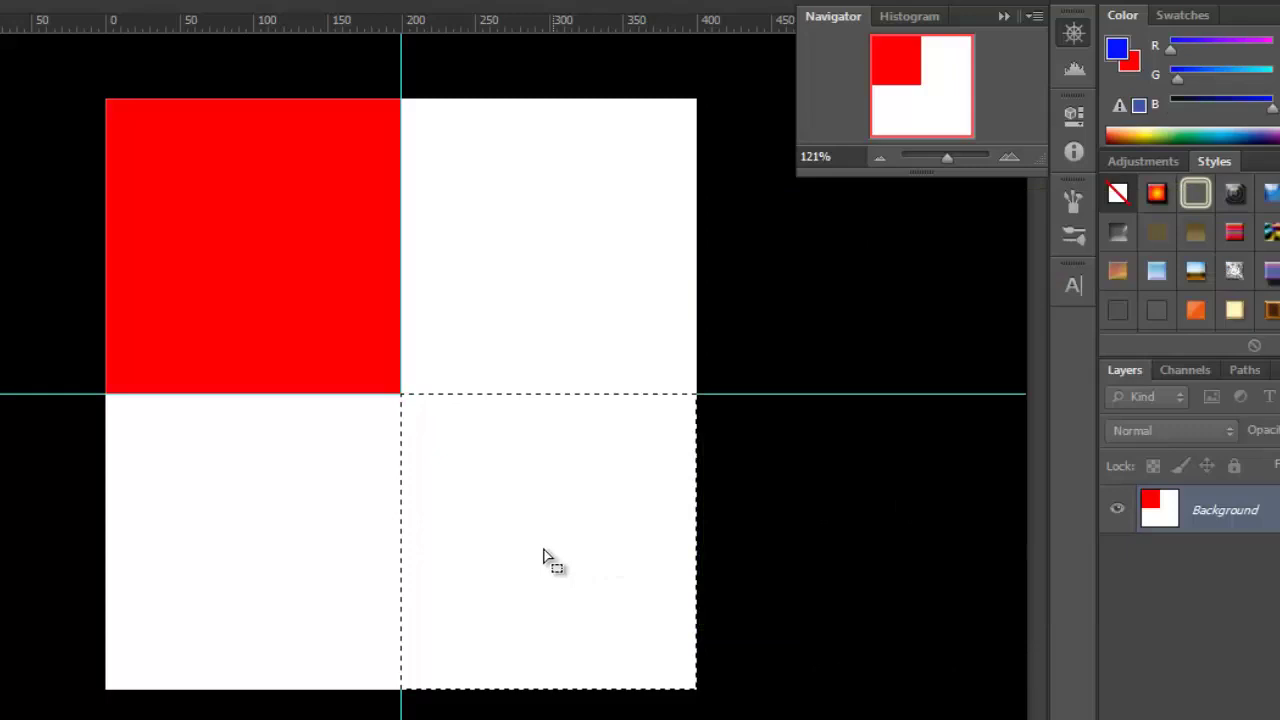
click(546, 548)
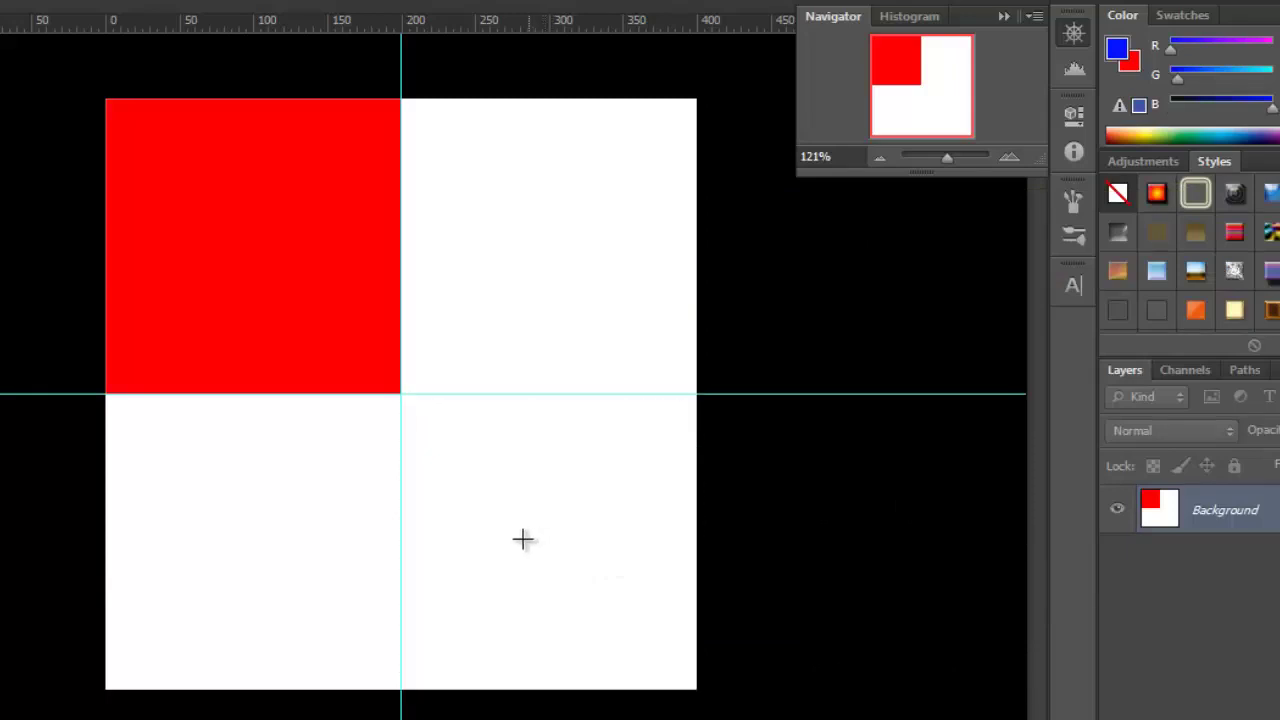
drag(400, 393, 701, 716)
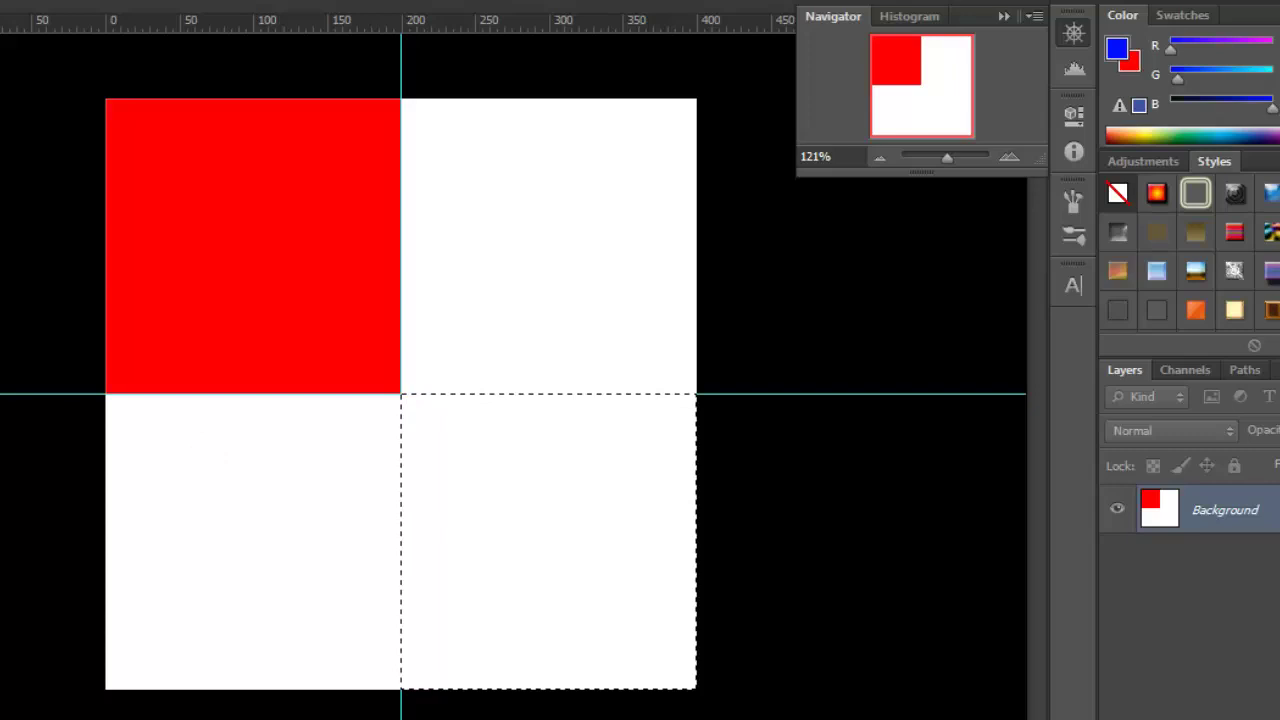
click(511, 493)
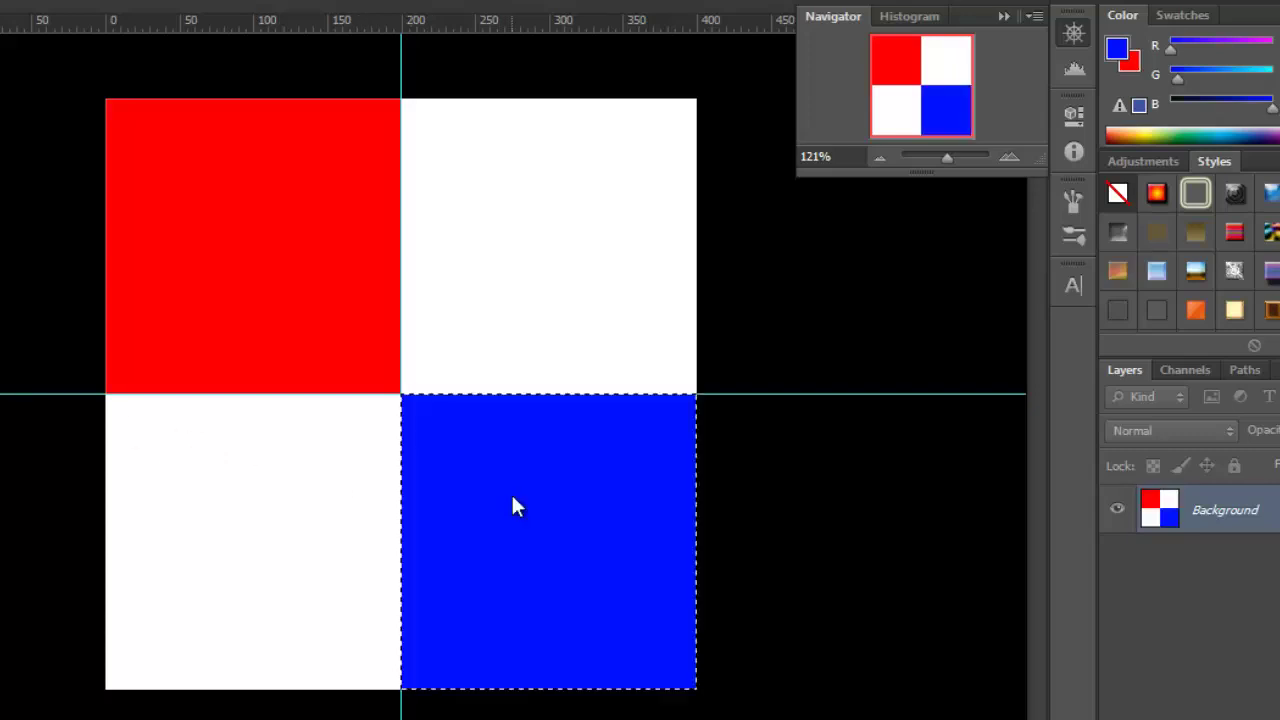
key(m)
click(526, 349)
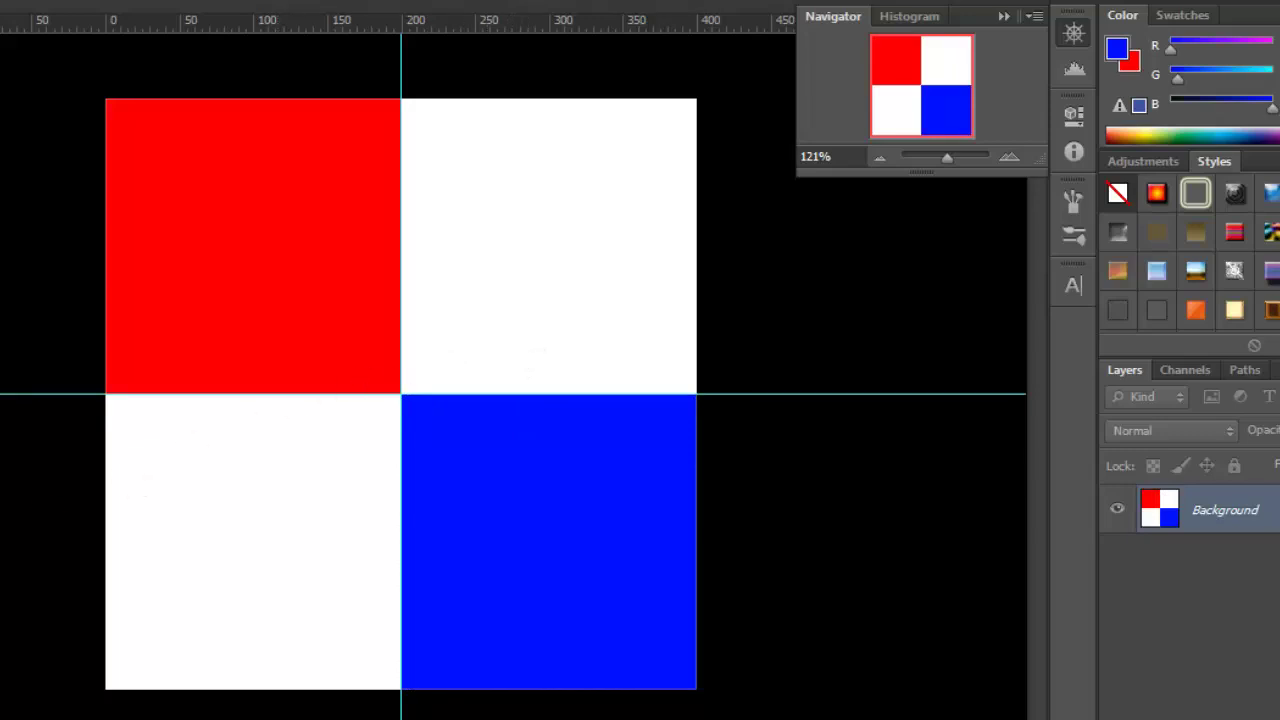
Step: Set the foreground color to white (ffffff)
click(1117, 48)
drag(908, 354, 628, 213)
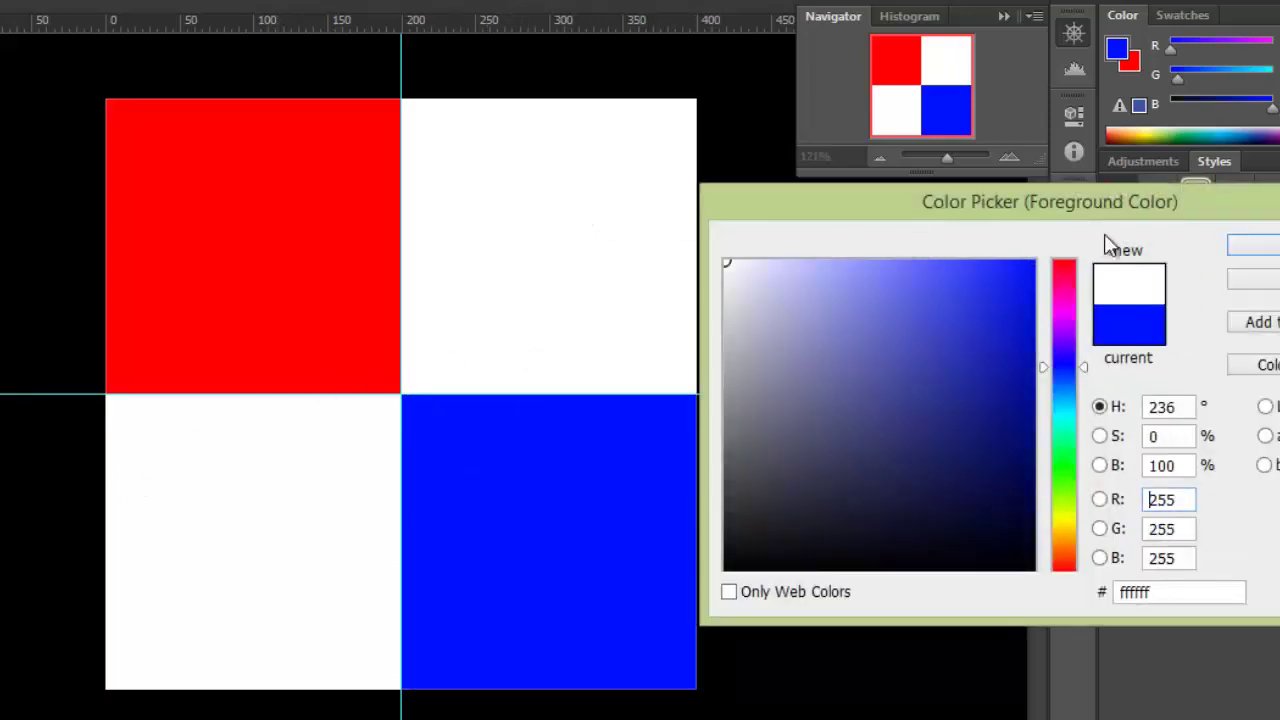
click(1236, 248)
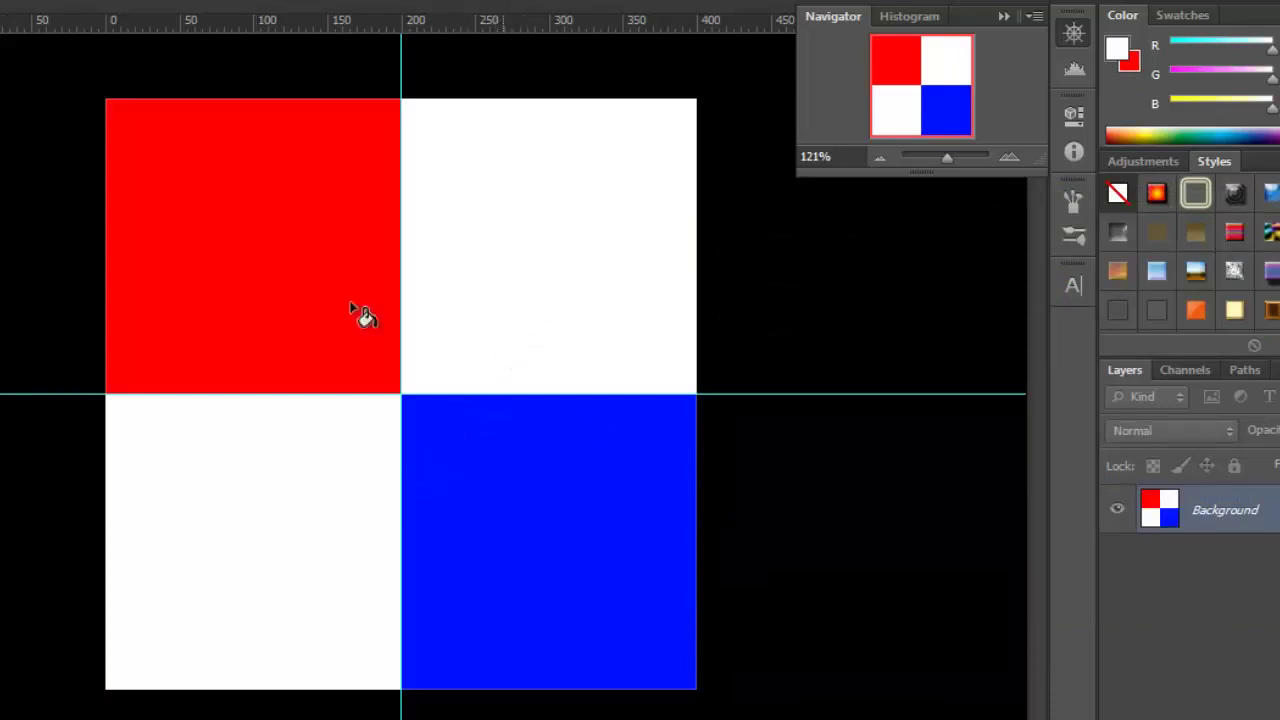
Step: Set the foreground color to black and fill the upper-right quadrant with the Paint Bucket
click(1117, 48)
drag(760, 550, 484, 640)
click(1232, 248)
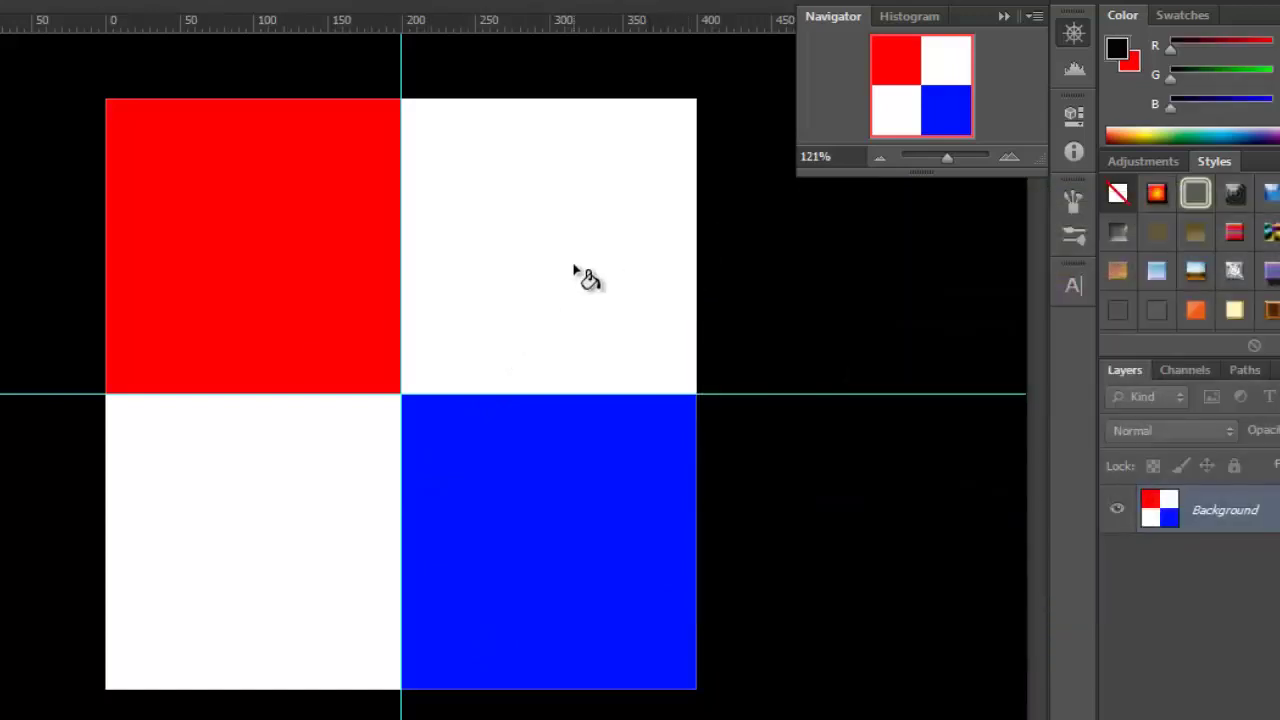
click(590, 284)
Step: Hide the rulers and the guides, toggling the grid on and off in between
drag(937, 158, 953, 158)
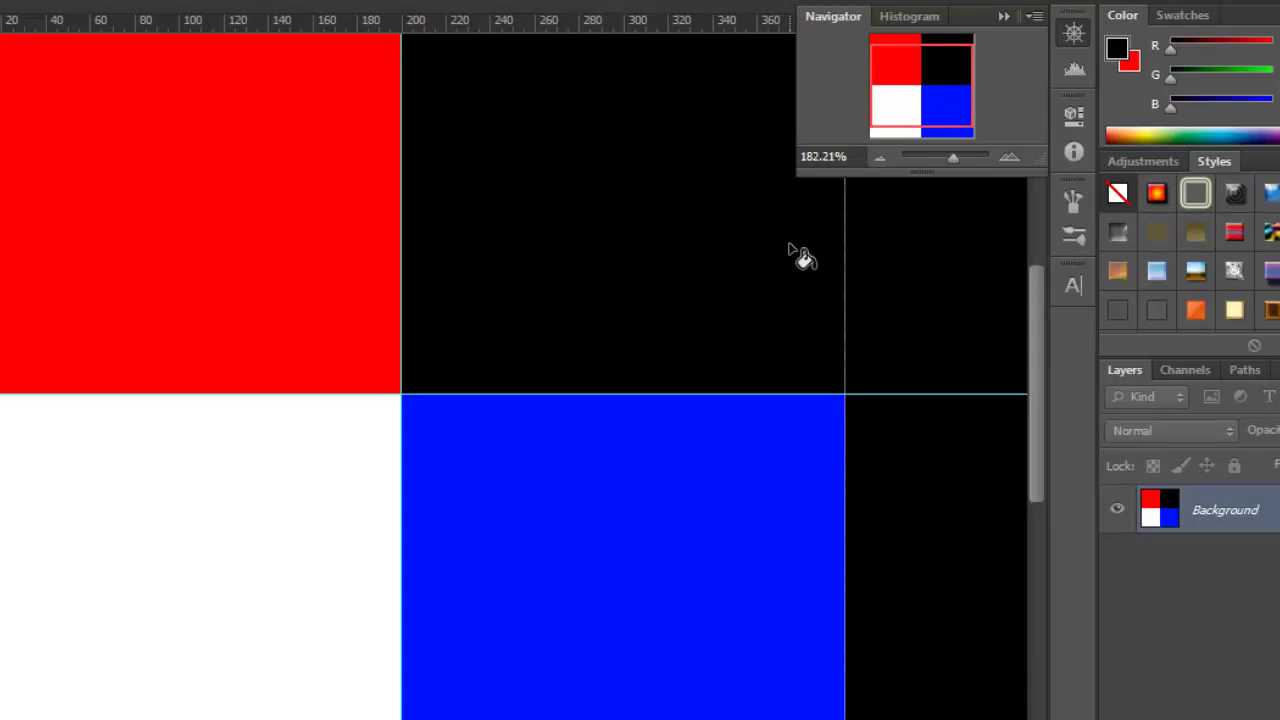
key(ctrl+r)
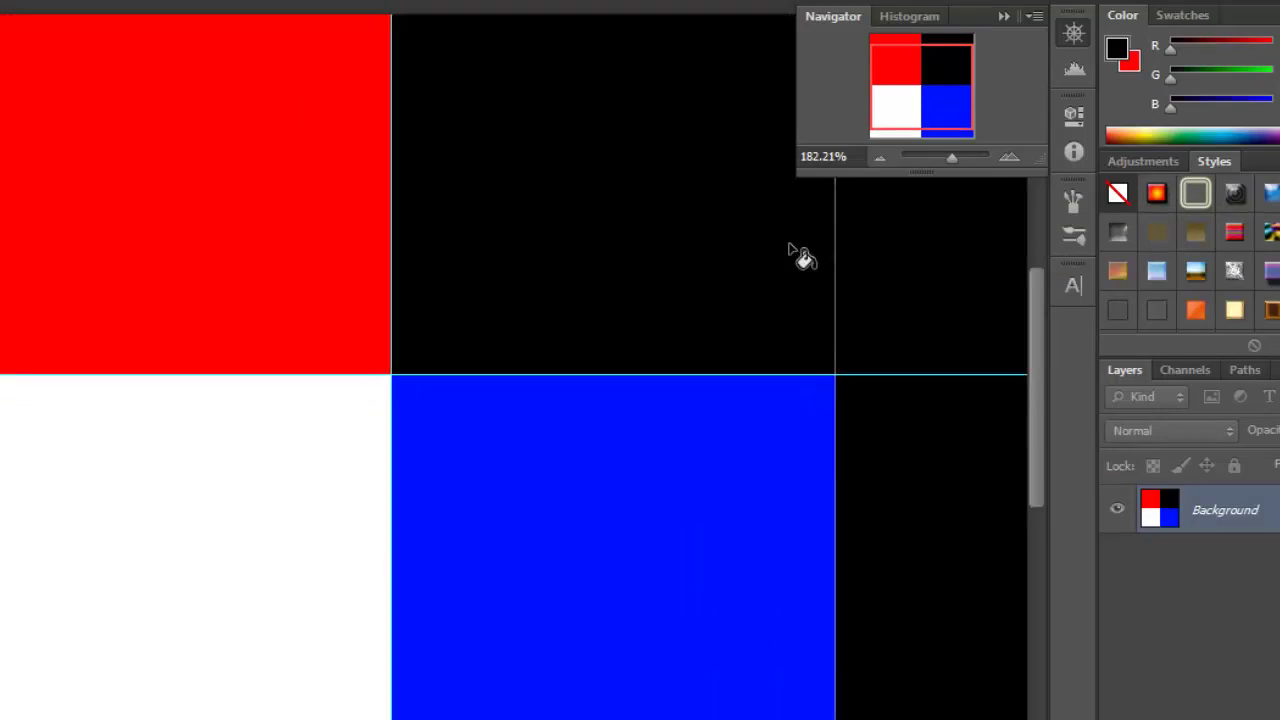
key(ctrl+apostrophe)
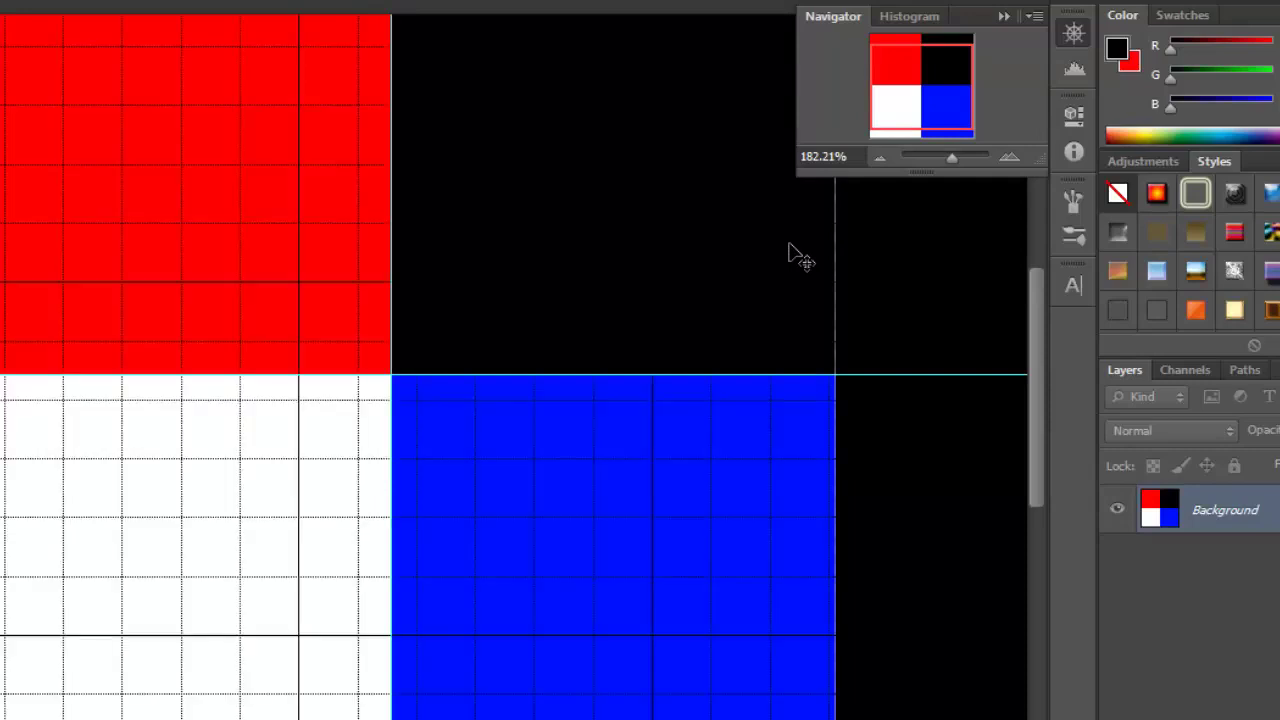
key(ctrl+apostrophe)
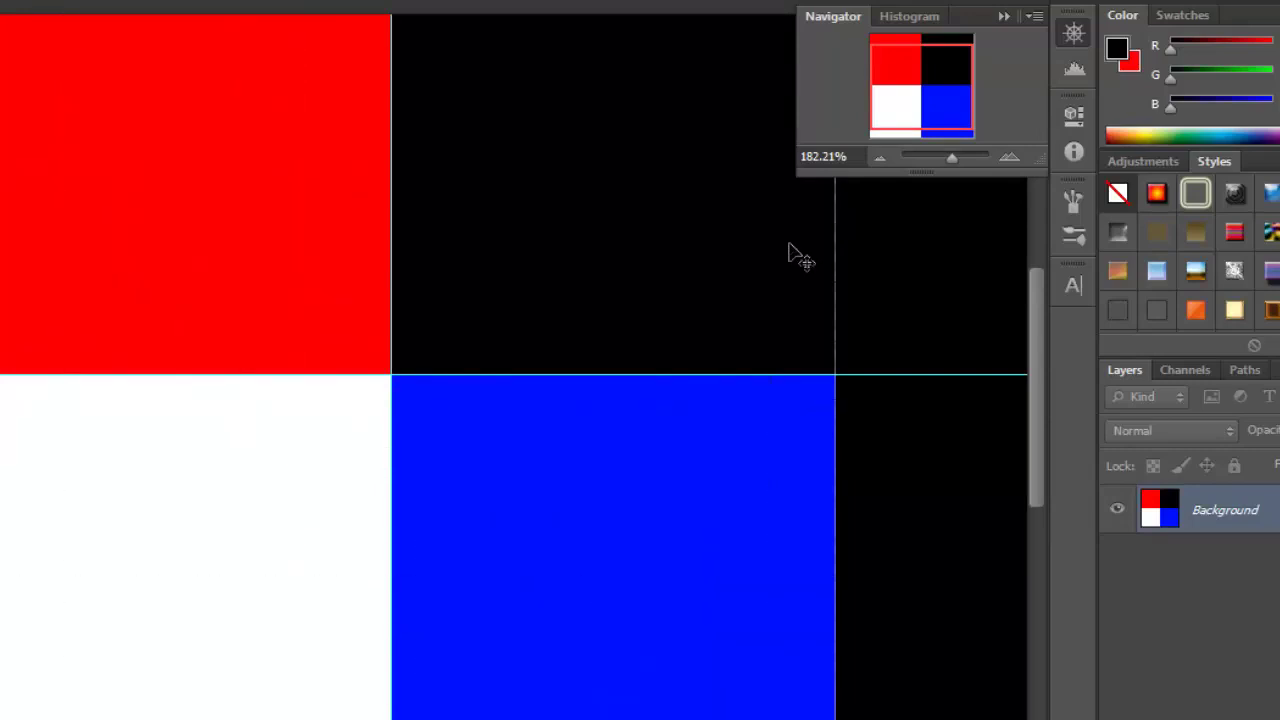
key(ctrl+semicolon)
scroll(730, 260, up, 2)
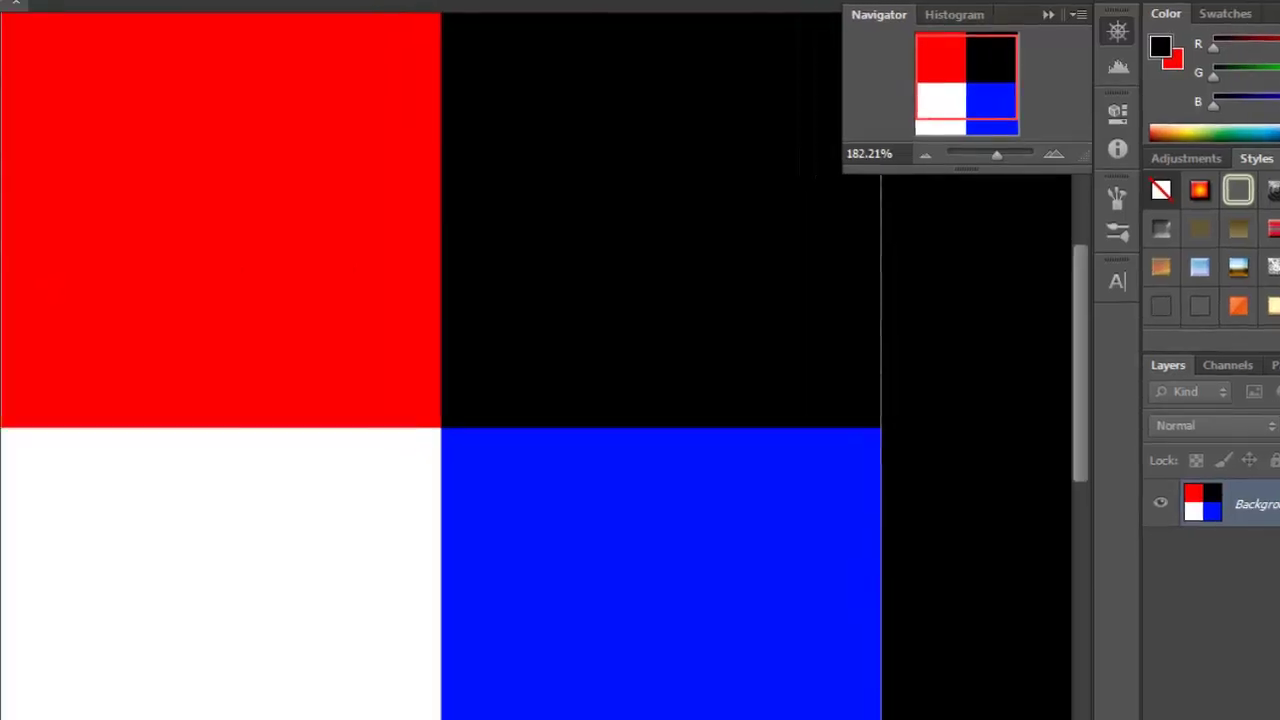
right_click(0, 405)
click(2, 405)
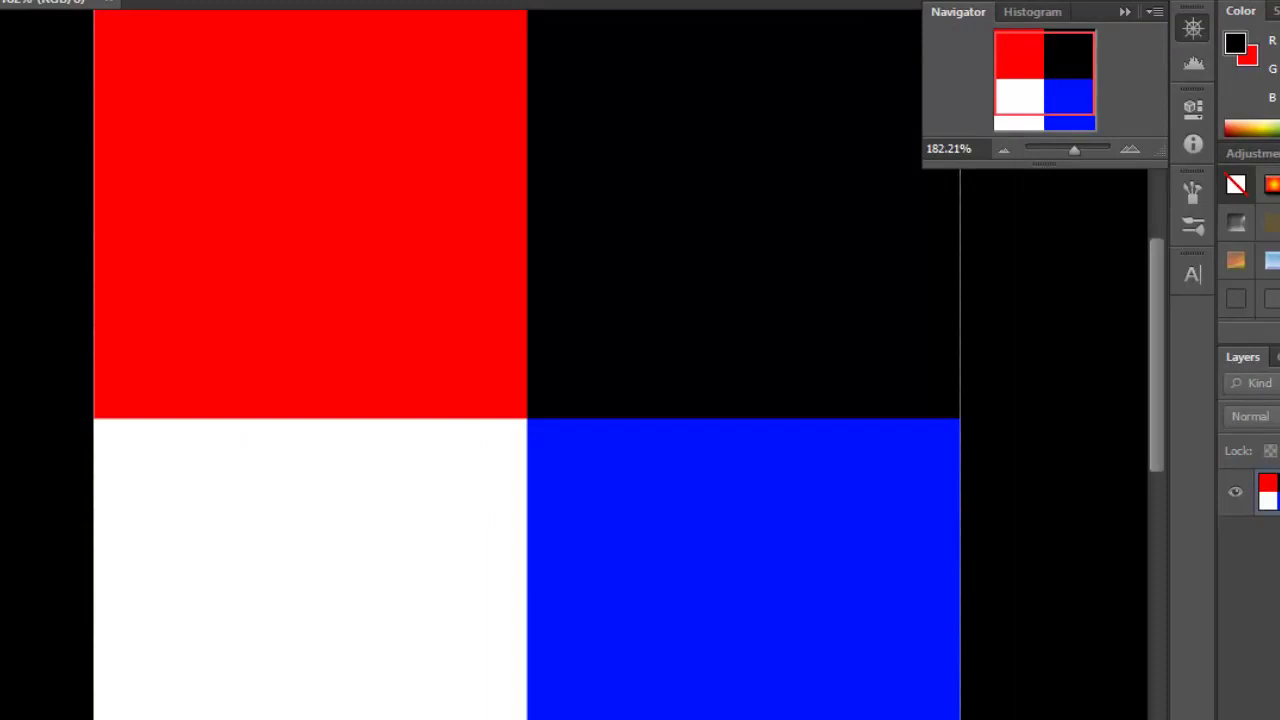
Step: Activate the Blur tool and open its brush size and hardness settings
click(2, 0)
click(2, 0)
click(2, 0)
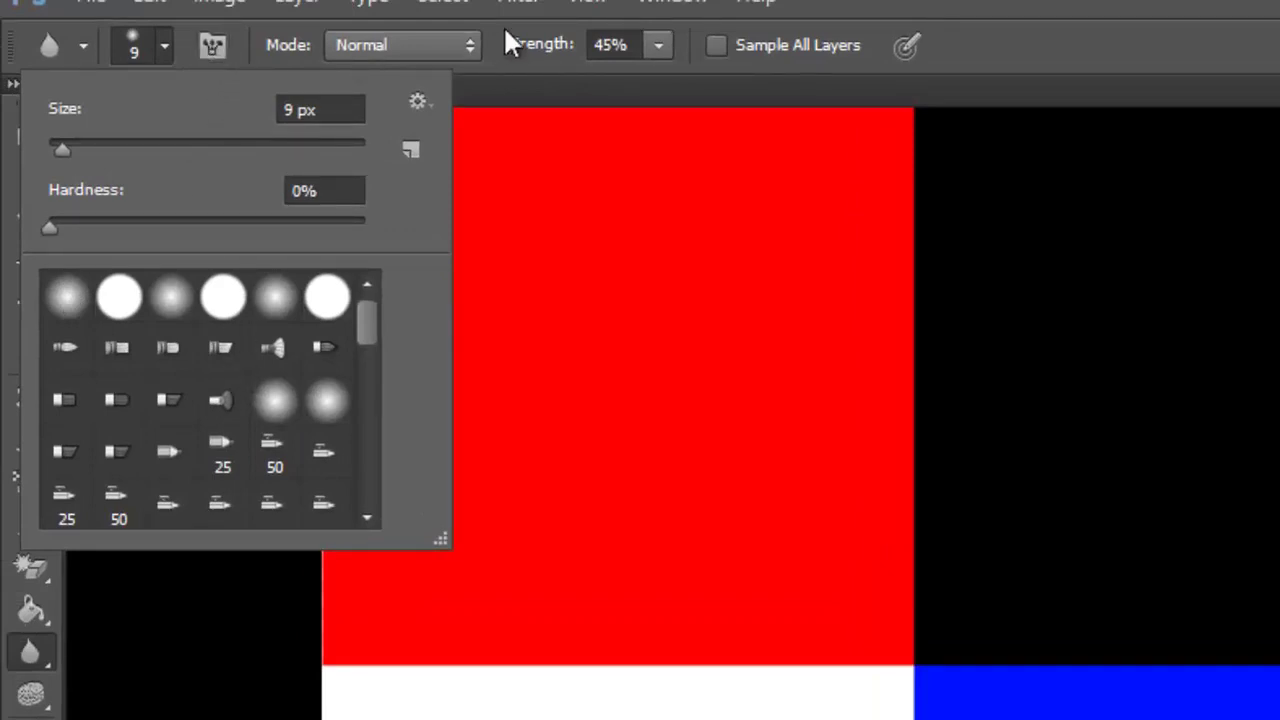
click(257, 43)
Step: Examine the Blur tool's blending mode choices and its strength slider
click(340, 45)
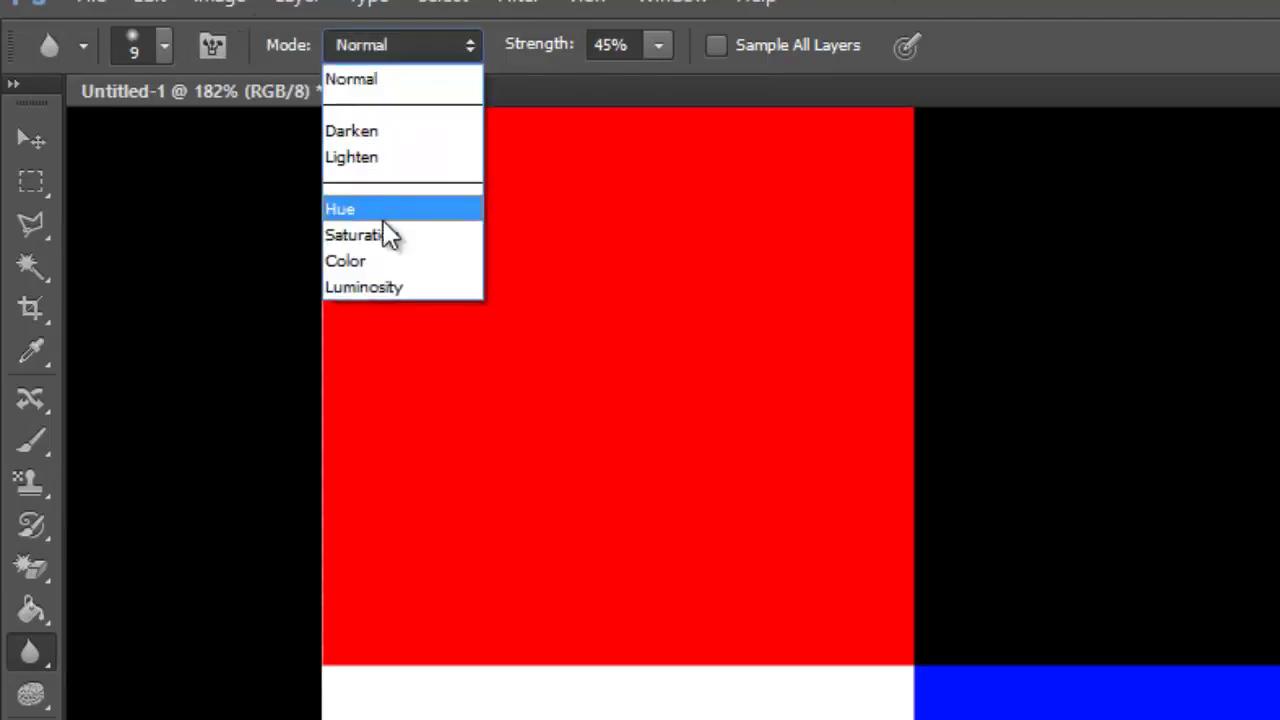
click(1058, 2)
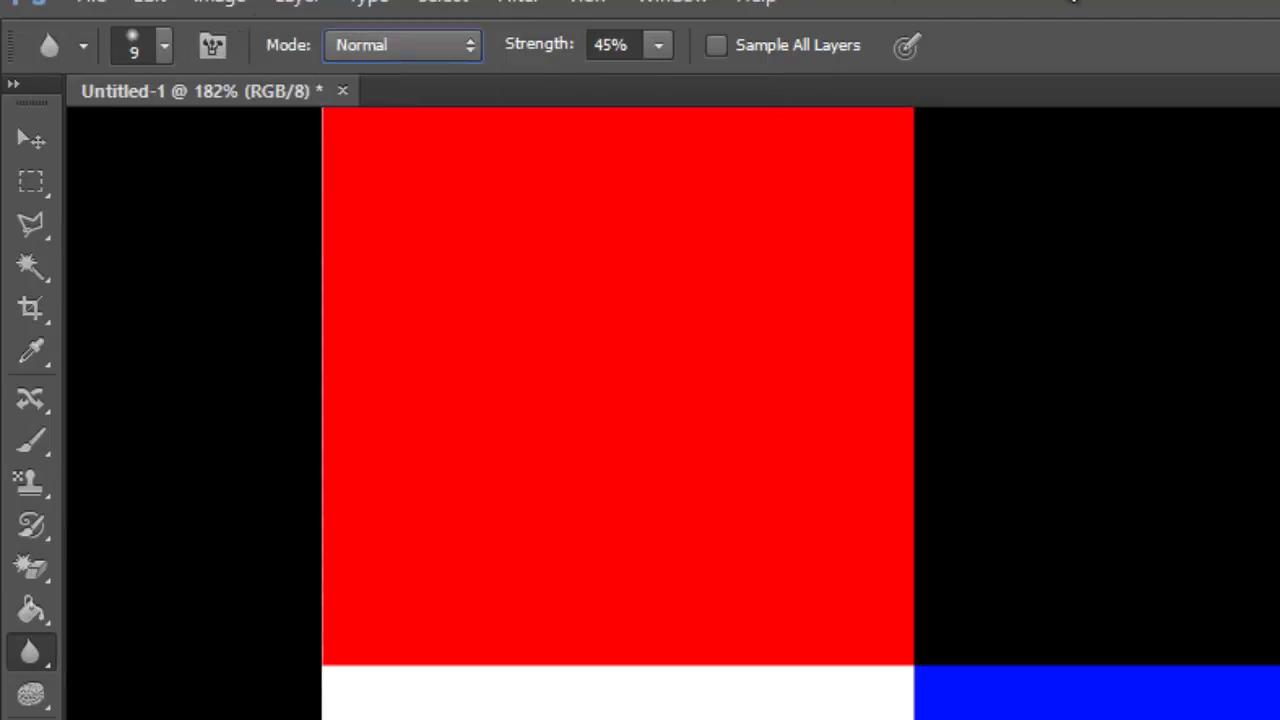
click(407, 36)
click(757, 6)
click(629, 52)
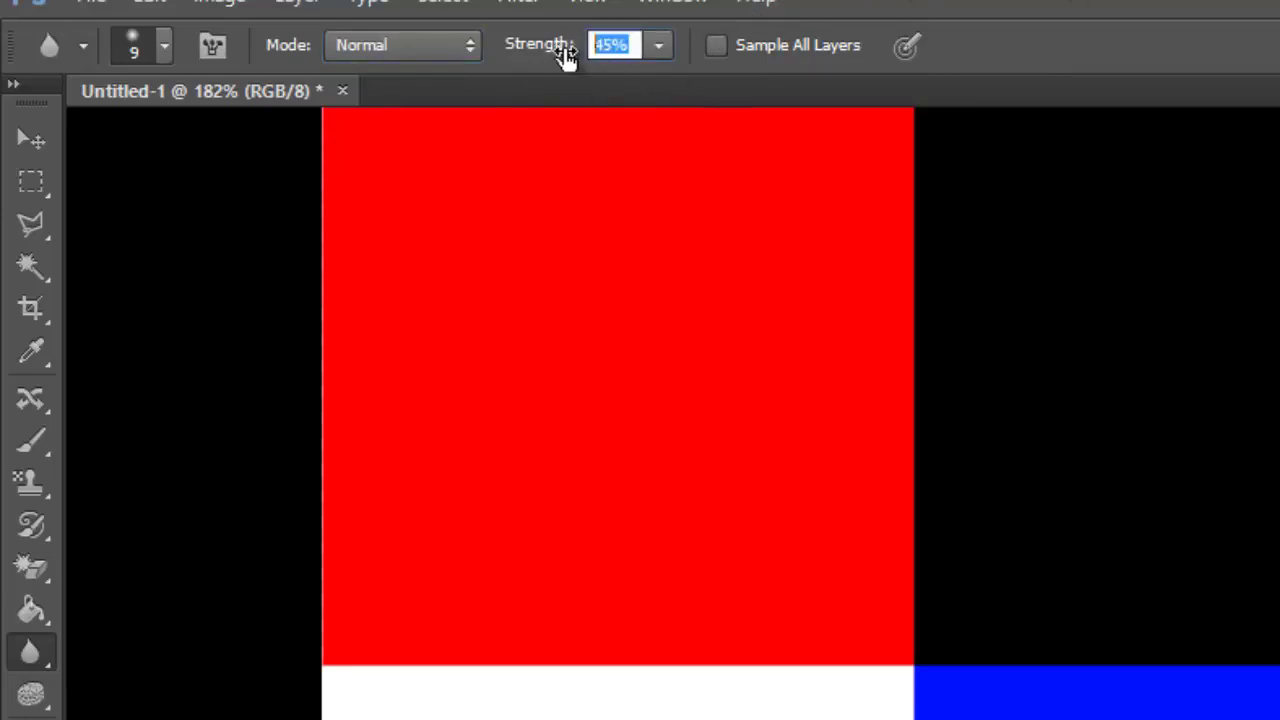
click(666, 45)
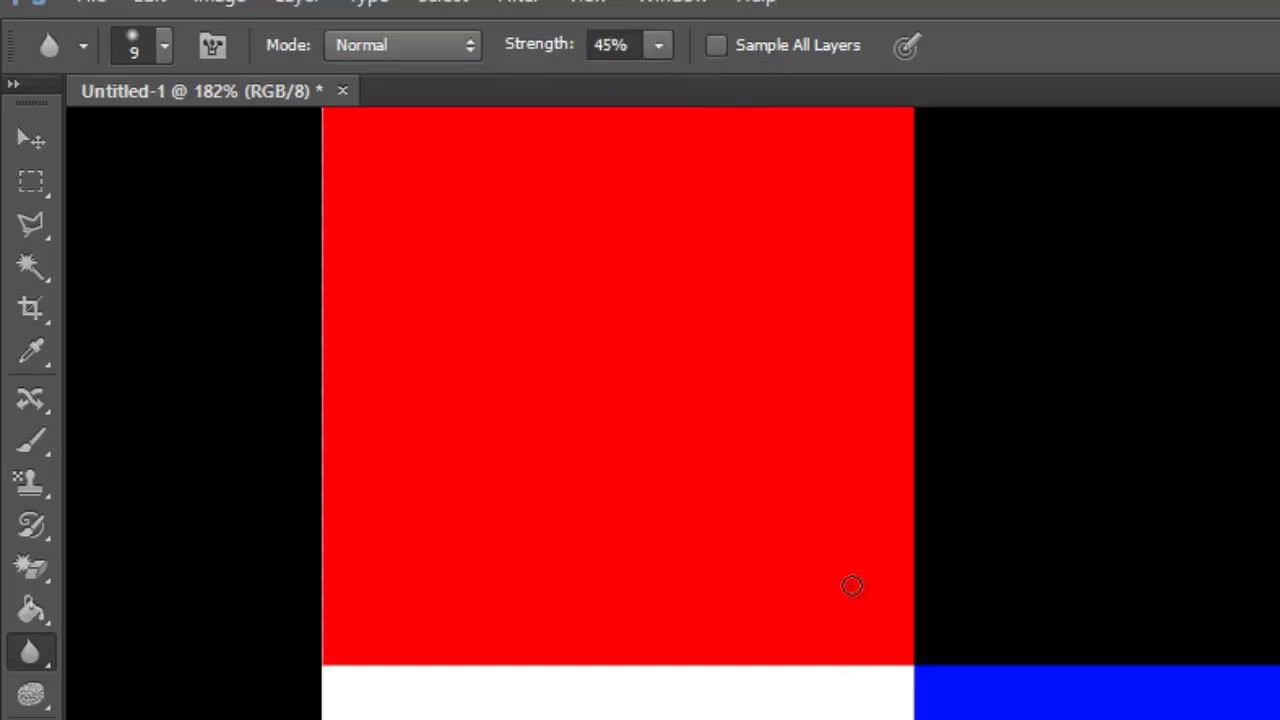
Step: Blur the border between the red and black quadrants just above the image center, using a 9 px brush at 45% strength
scroll(943, 583, up, 5)
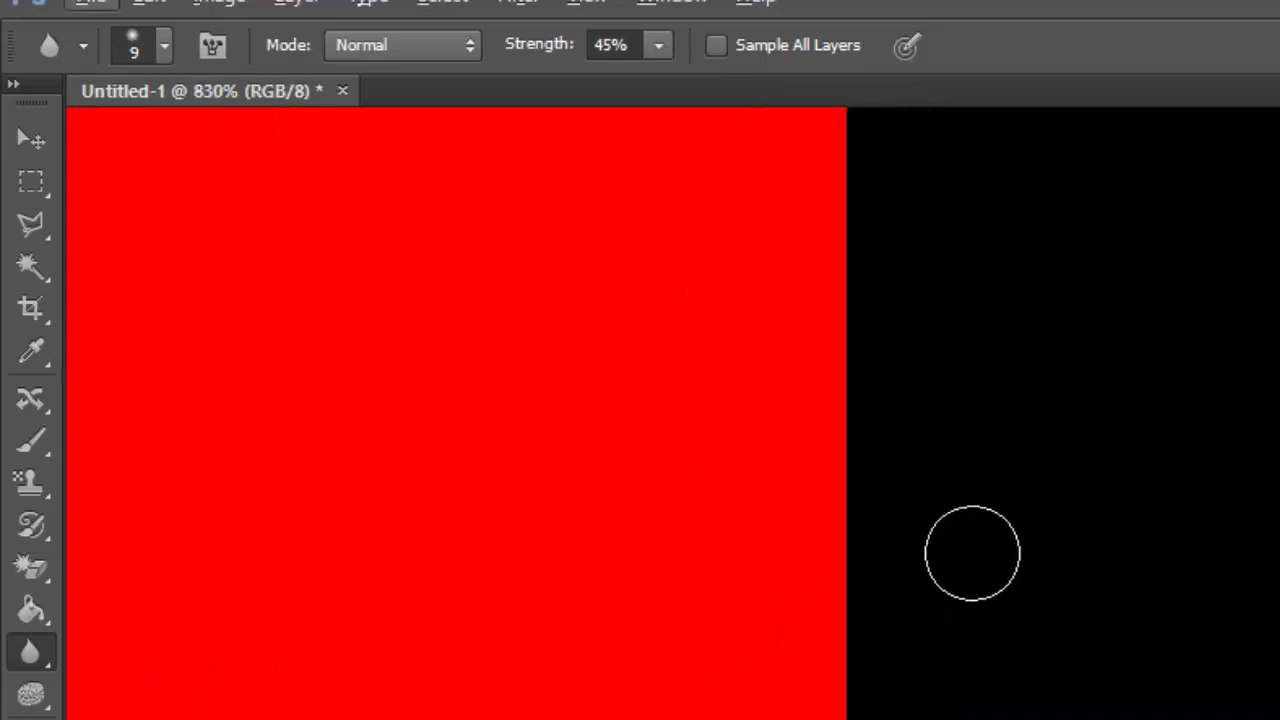
mouse_move(860, 574)
mouse_down()
mouse_move(823, 546)
mouse_move(895, 525)
mouse_move(842, 508)
mouse_move(864, 501)
mouse_move(813, 396)
mouse_move(878, 390)
mouse_move(863, 346)
mouse_up()
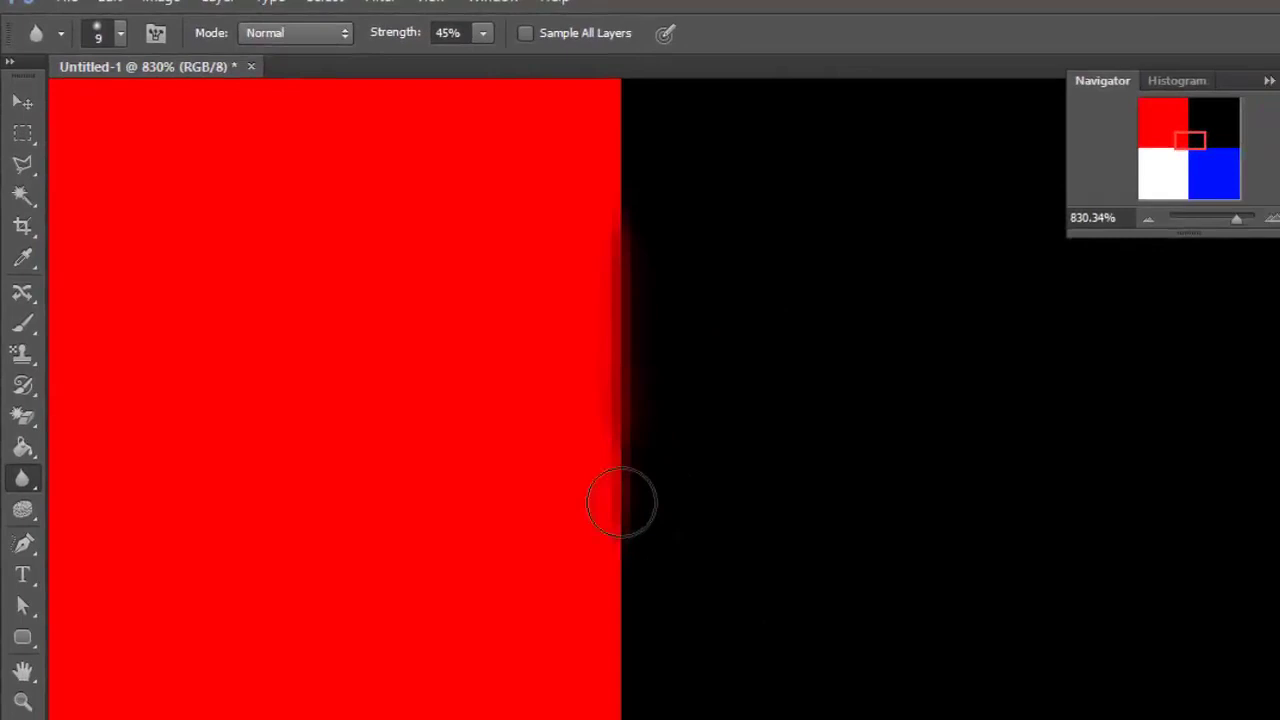
drag(621, 502, 638, 614)
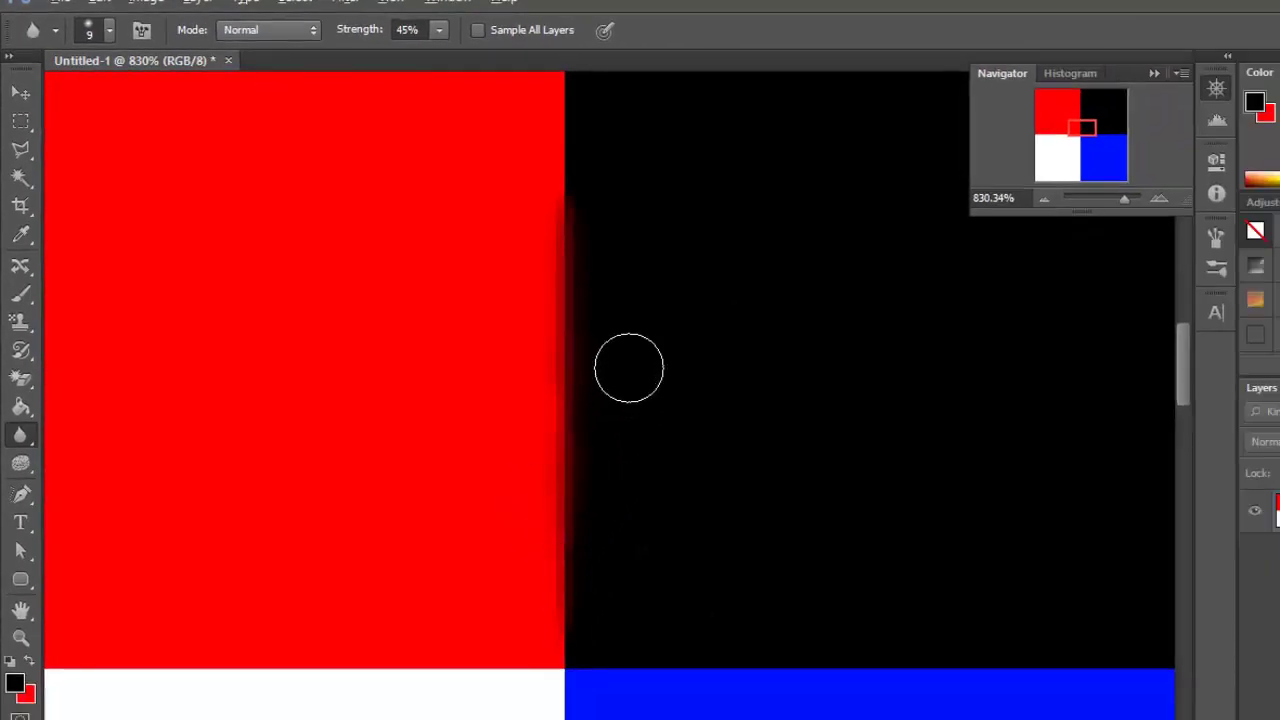
scroll(628, 368, up, 4)
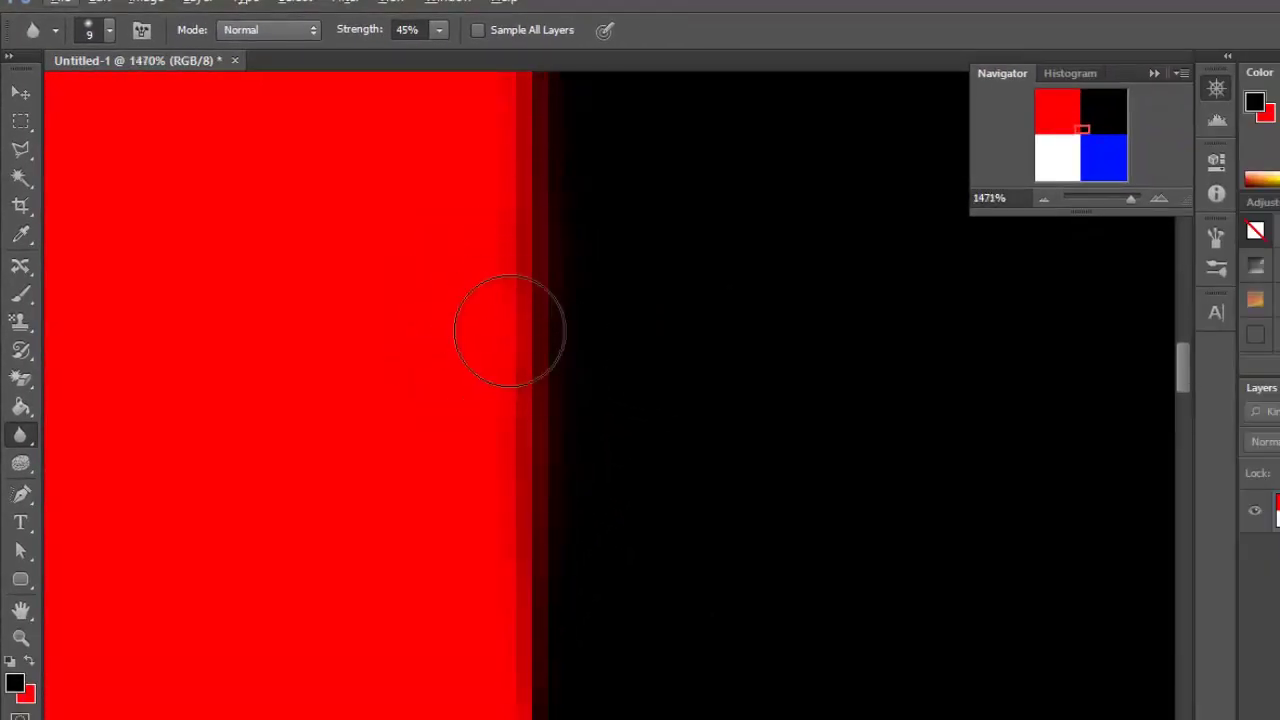
scroll(510, 330, down, 5)
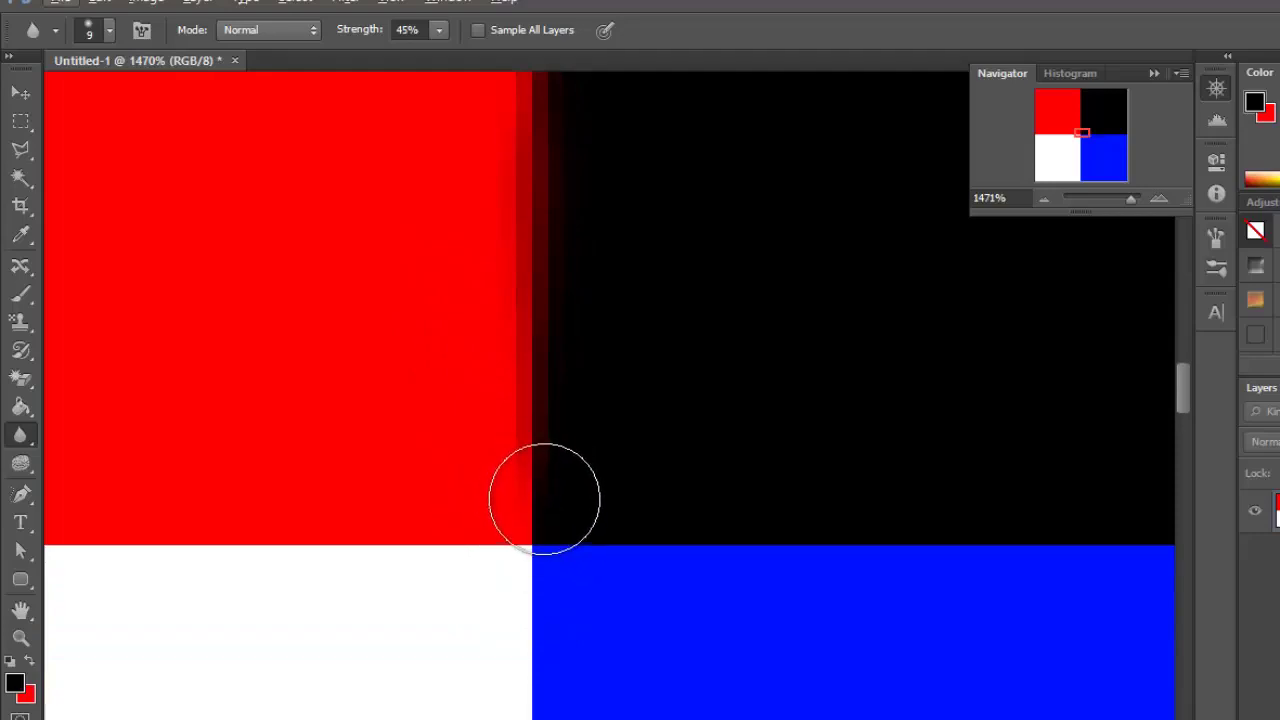
key(space)
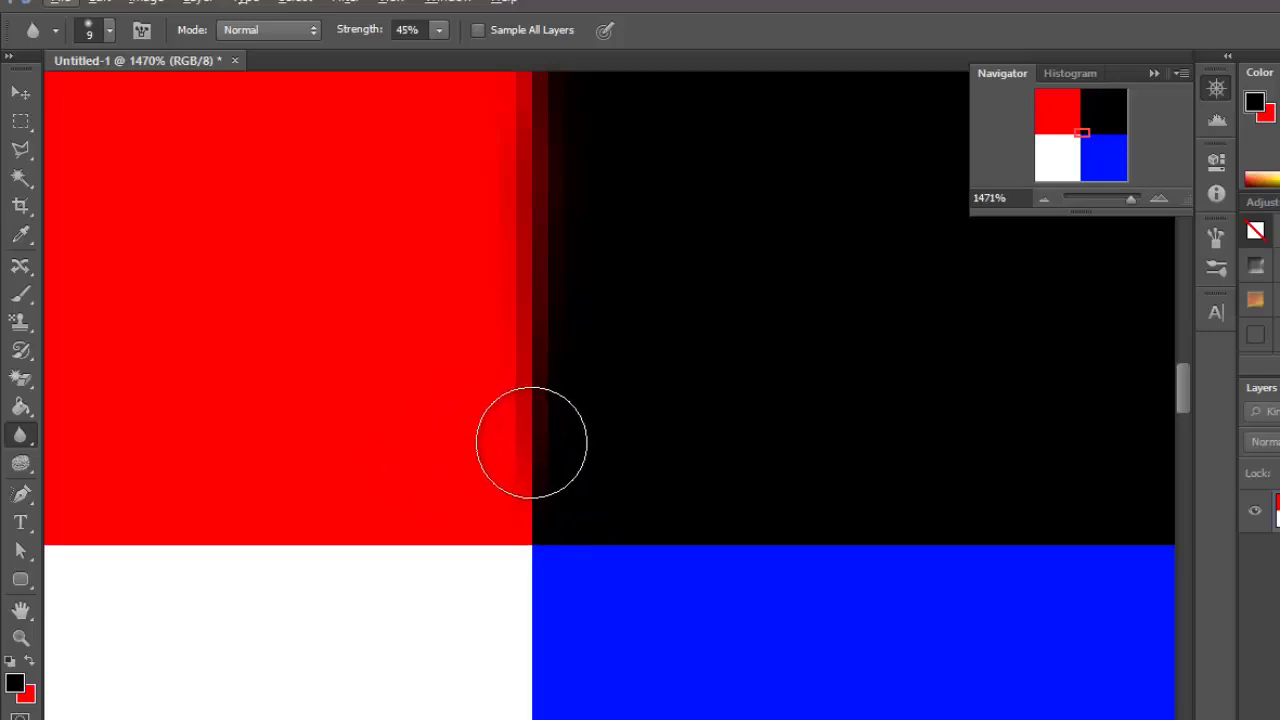
mouse_move(532, 443)
mouse_down()
mouse_move(523, 397)
mouse_move(535, 362)
mouse_up()
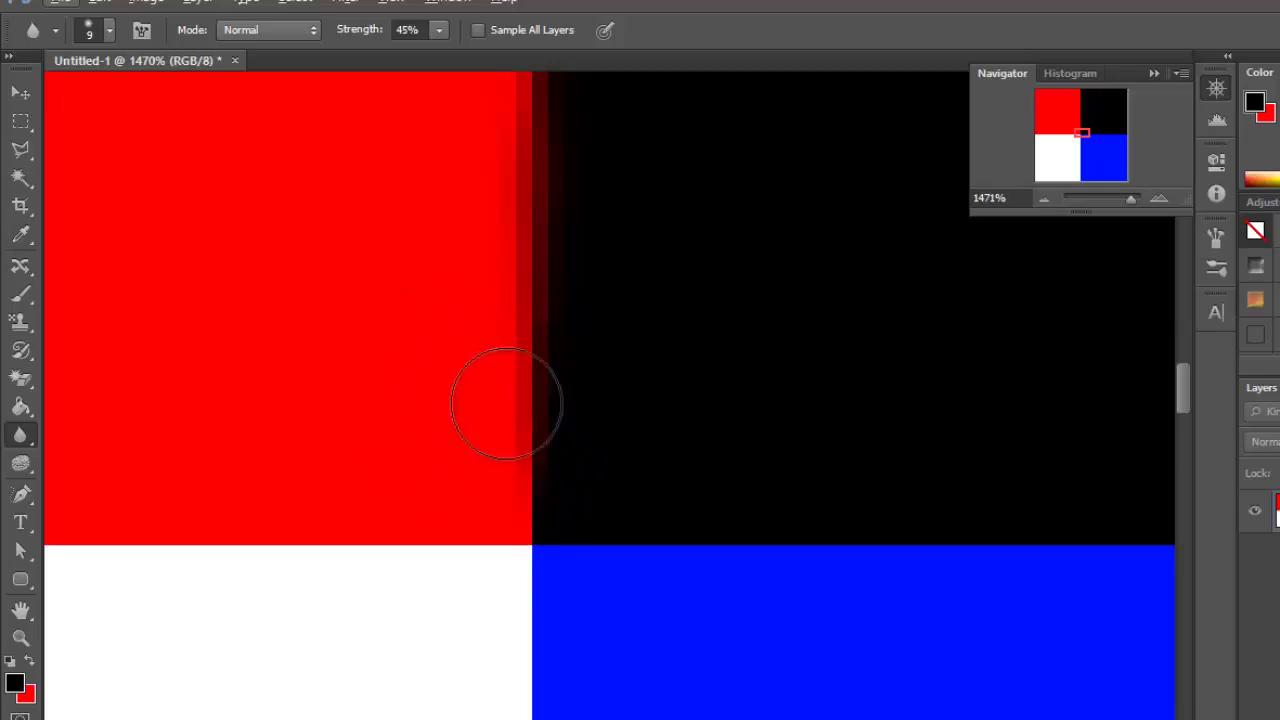
Step: Blur the red-white border near the center, and the corner where the four colors meet down into the white-blue border
scroll(340, 565, down, 2)
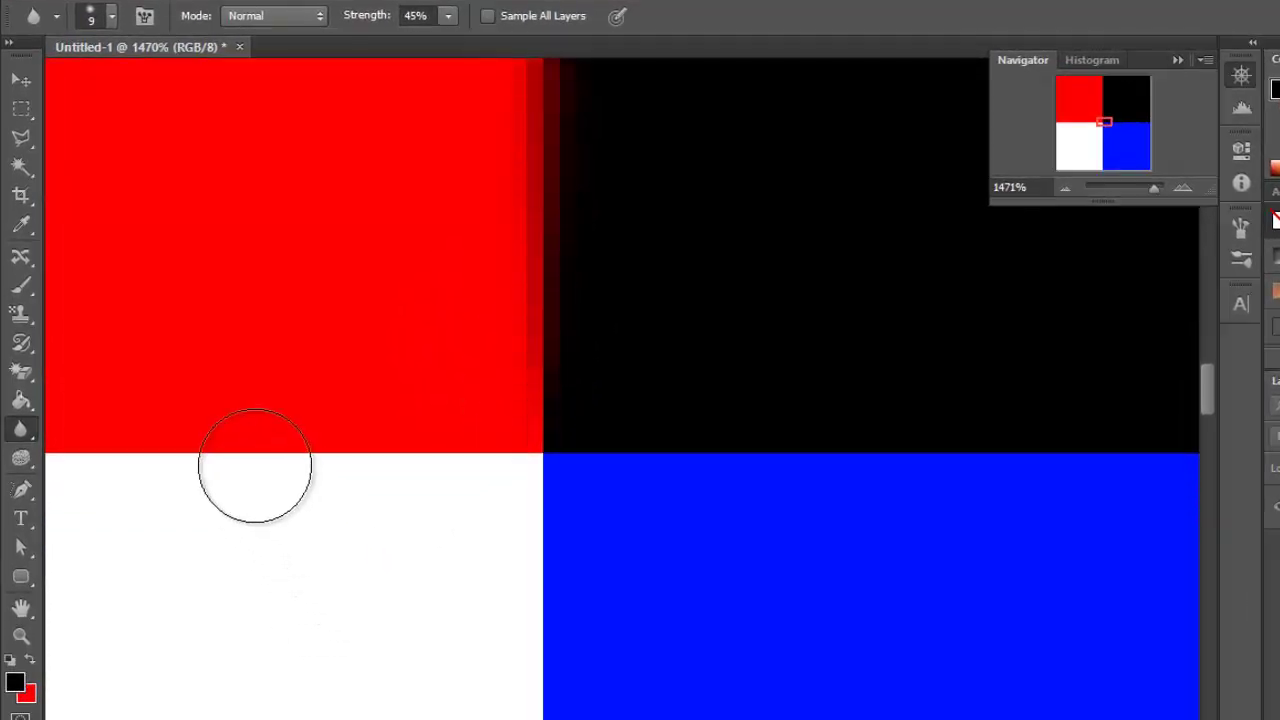
mouse_move(255, 466)
mouse_down()
mouse_move(336, 459)
mouse_move(112, 449)
mouse_move(327, 451)
mouse_move(222, 450)
mouse_move(416, 474)
mouse_move(380, 463)
mouse_up()
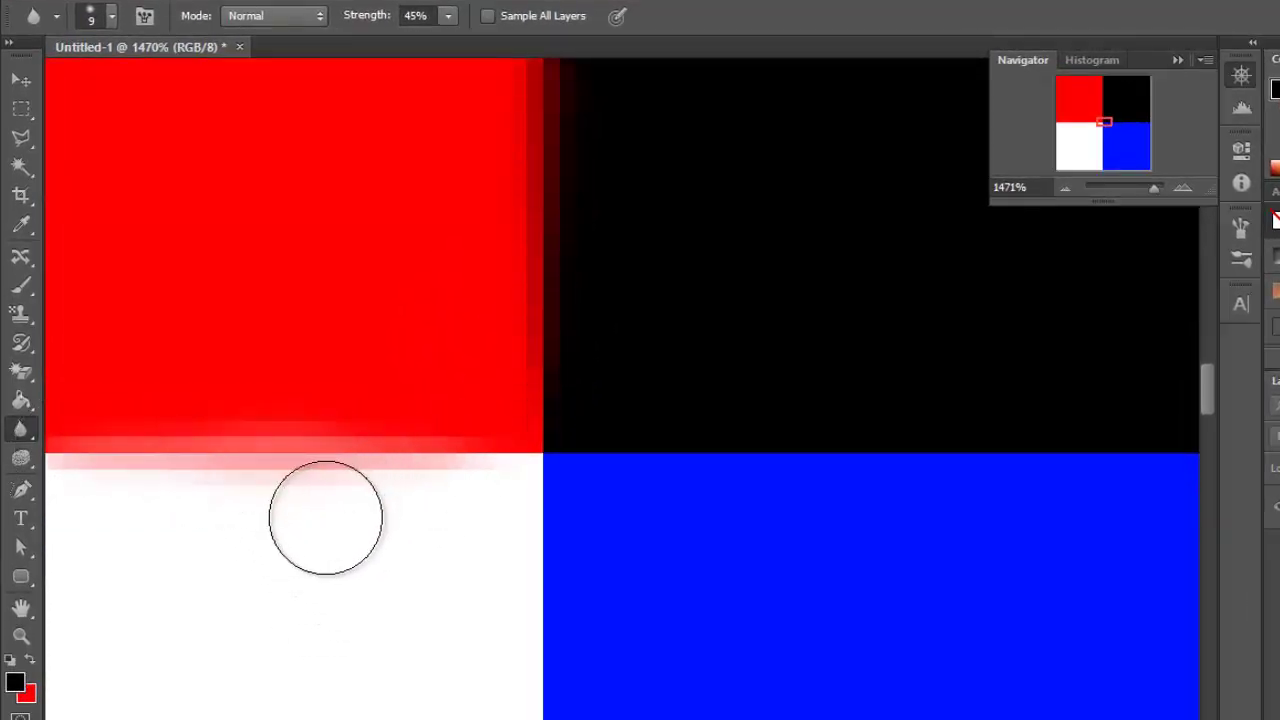
scroll(294, 514, down, 2)
scroll(632, 620, left, 5)
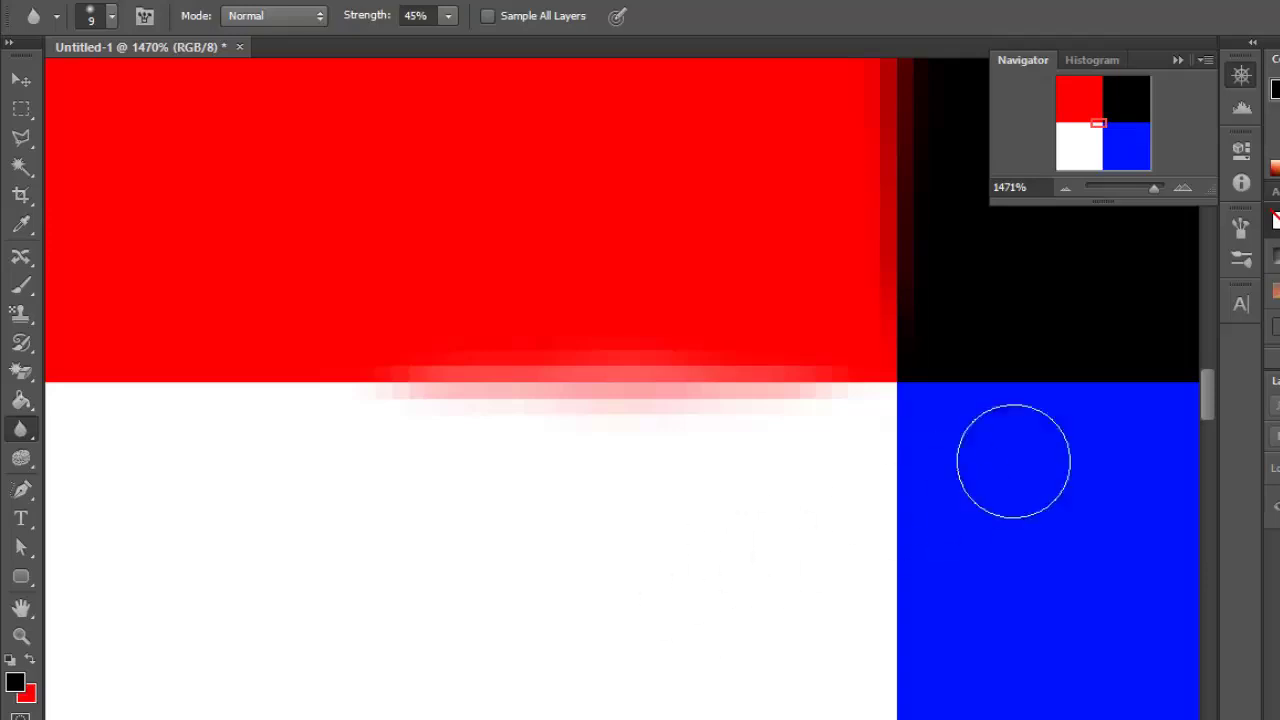
mouse_move(920, 394)
mouse_down()
mouse_move(867, 380)
mouse_move(933, 366)
mouse_move(950, 345)
mouse_move(965, 364)
mouse_move(882, 389)
mouse_move(910, 413)
mouse_move(900, 568)
mouse_up()
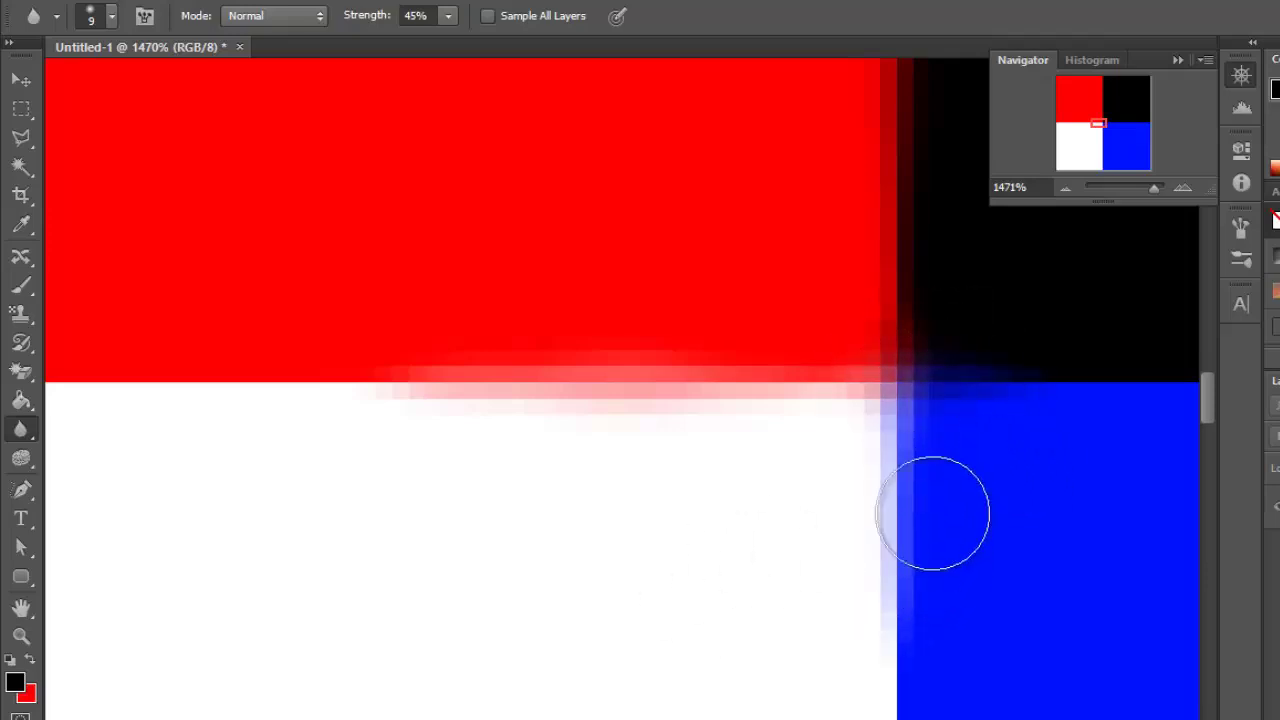
Step: Set the blur strength to 100% and blur the red-white border up to the center and the black-blue border beyond it
scroll(934, 514, down, 2)
mouse_move(237, 265)
mouse_down()
mouse_move(953, 260)
mouse_move(939, 301)
mouse_move(885, 304)
mouse_move(914, 196)
mouse_move(922, 315)
mouse_move(444, 28)
mouse_move(450, 45)
mouse_move(593, 62)
mouse_move(703, 9)
mouse_move(962, 394)
mouse_move(920, 315)
mouse_move(907, 256)
mouse_move(919, 236)
mouse_move(724, 226)
mouse_move(941, 289)
mouse_move(954, 509)
mouse_move(876, 677)
mouse_move(905, 355)
mouse_move(940, 225)
mouse_up()
scroll(622, 389, right, 5)
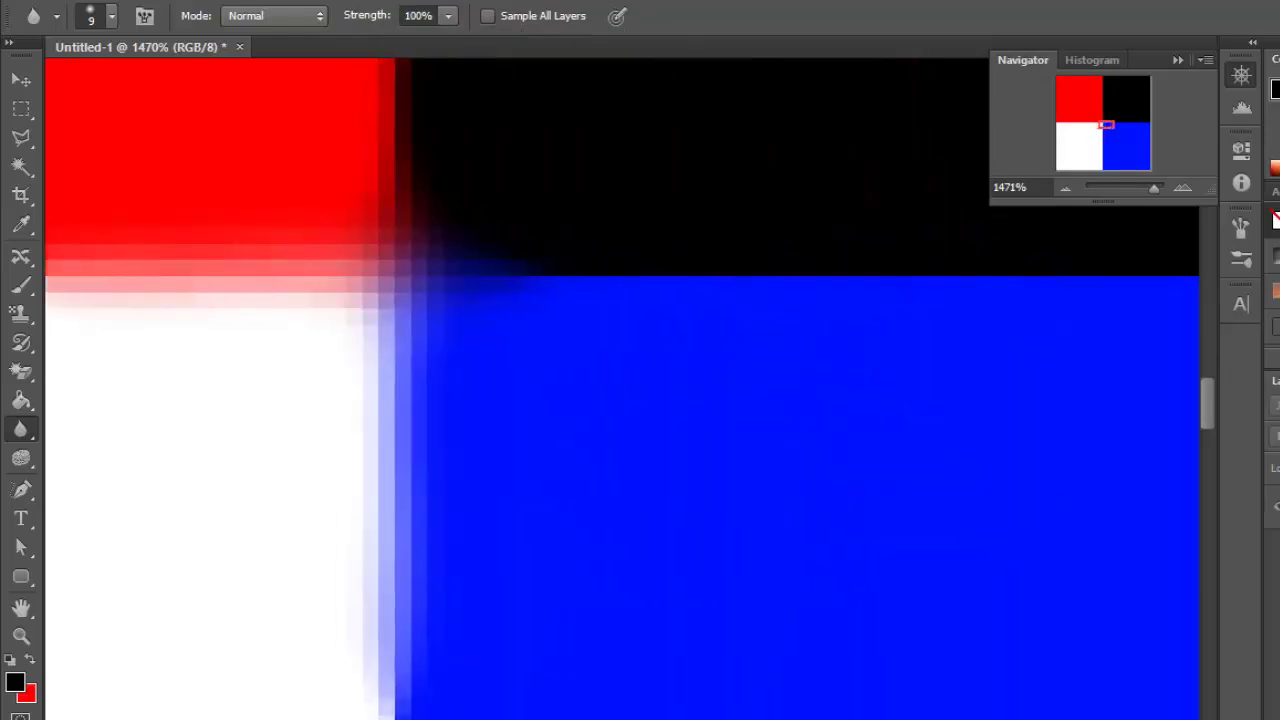
mouse_move(411, 245)
mouse_down()
mouse_move(657, 284)
mouse_move(1002, 291)
mouse_move(539, 297)
mouse_move(961, 281)
mouse_move(677, 241)
mouse_move(459, 245)
mouse_move(896, 316)
mouse_up()
scroll(809, 705, right, 7)
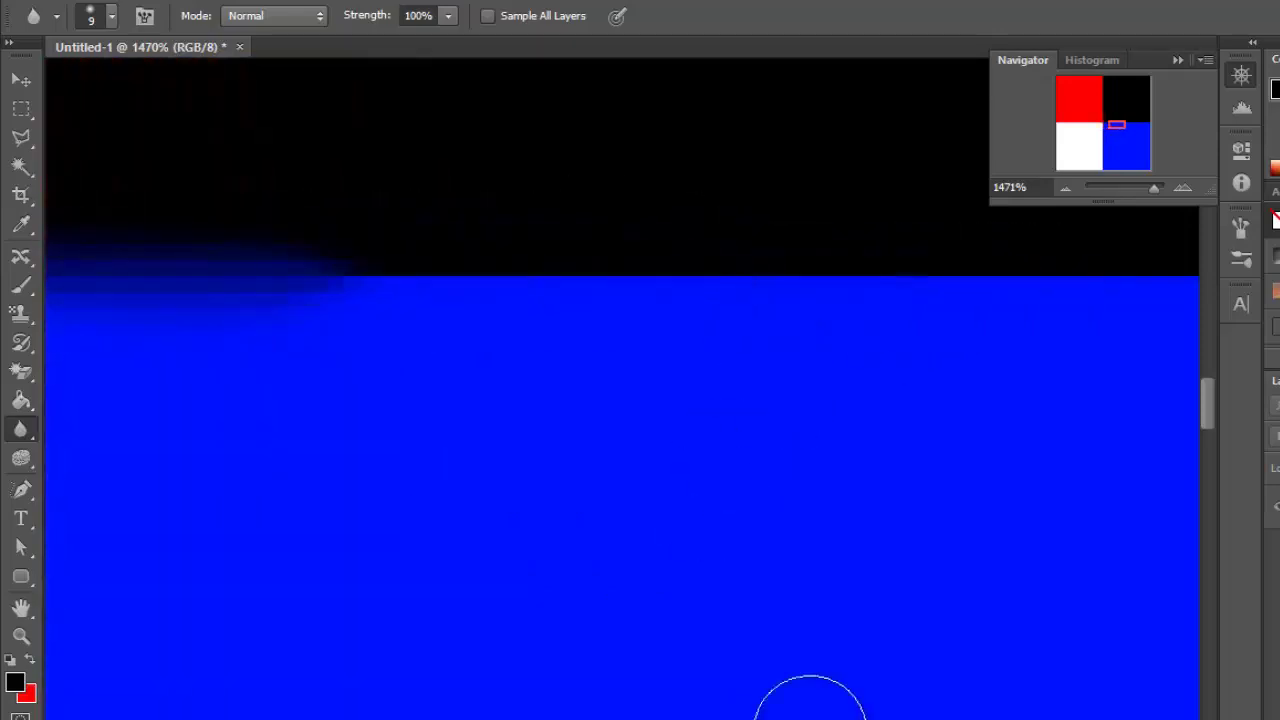
scroll(374, 377, down, 3)
scroll(375, 362, down, 1)
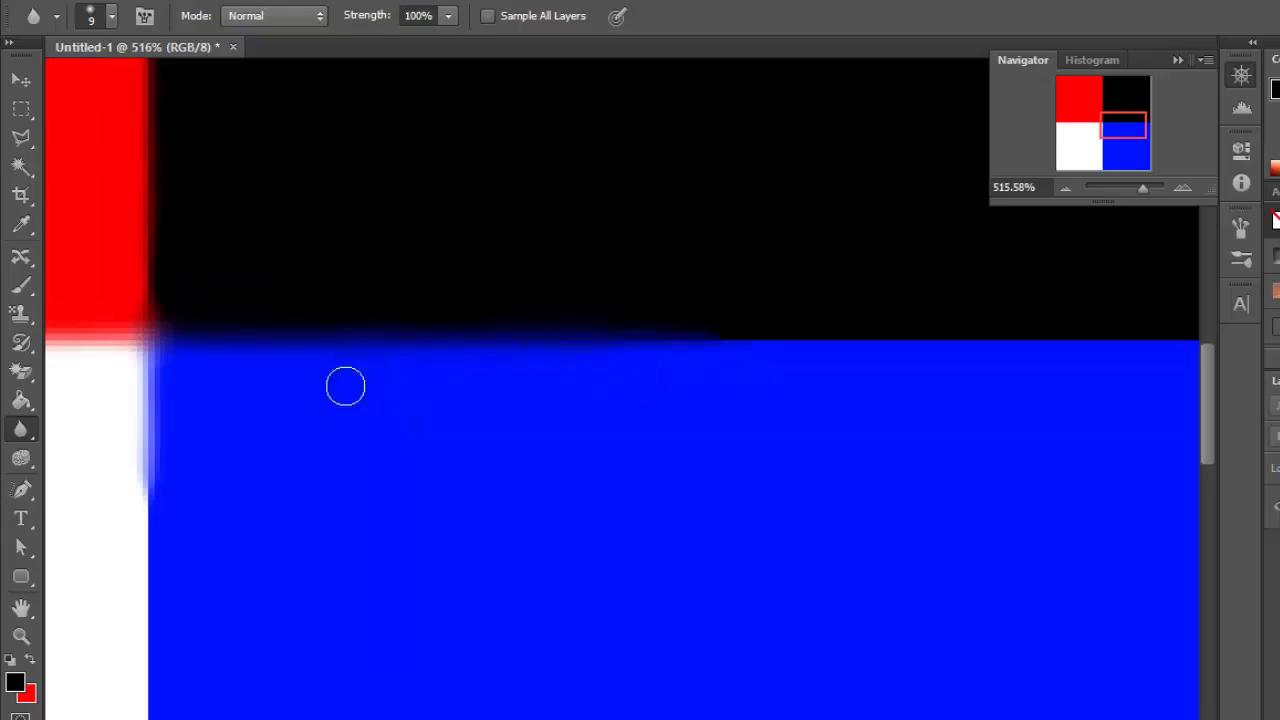
Step: Blur the red-black border again from the center upward at 100% strength
scroll(85, 182, up, 2)
scroll(294, 434, up, 2)
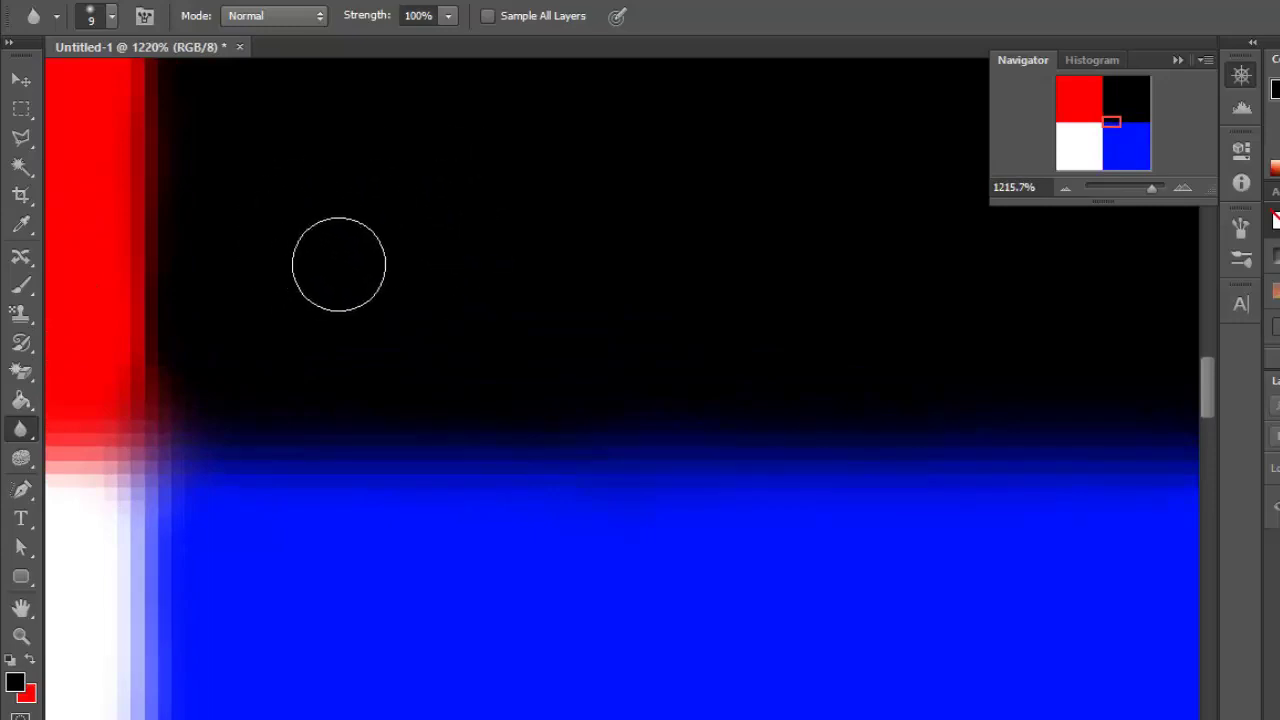
scroll(361, 258, down, 1)
scroll(323, 340, down, 4)
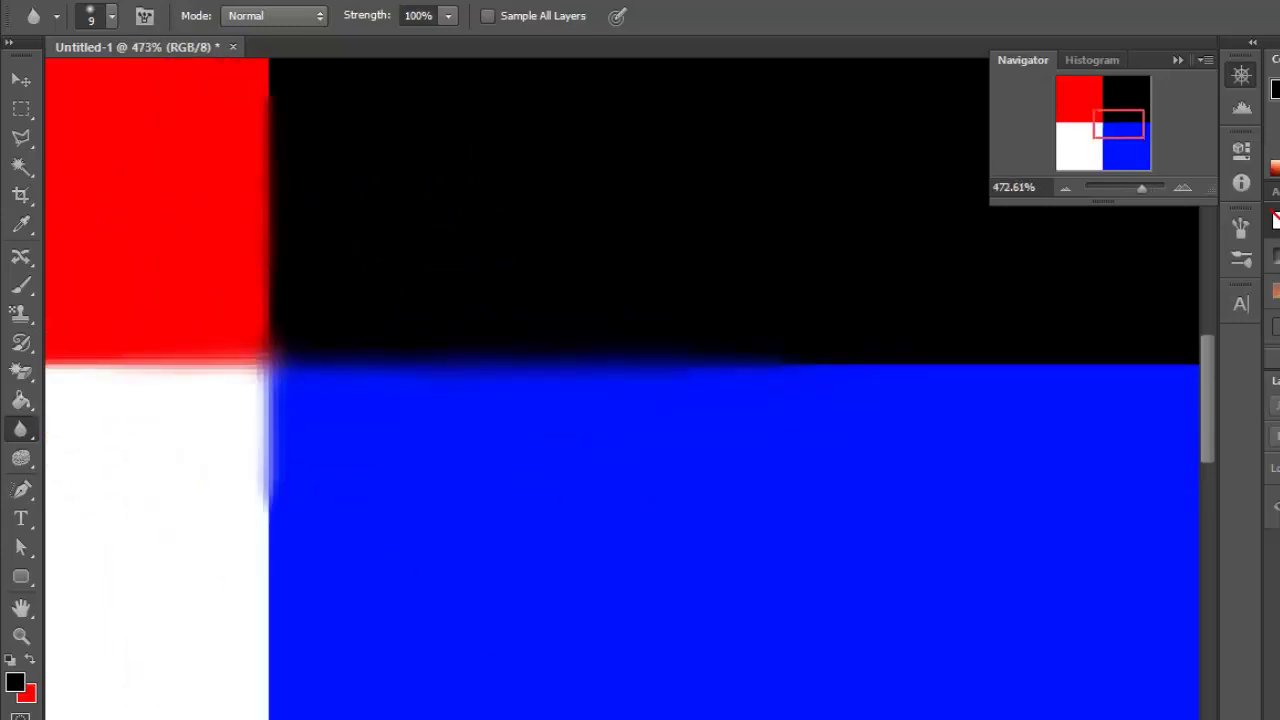
scroll(286, 194, up, 2)
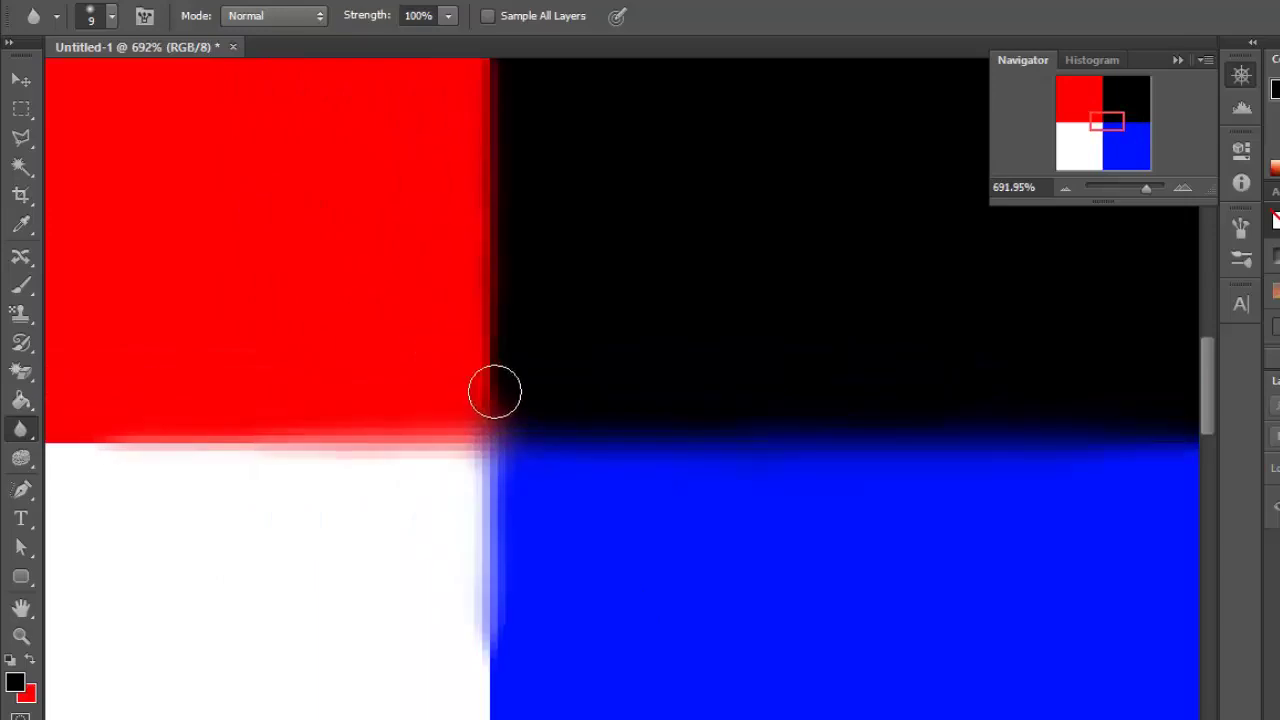
mouse_move(494, 391)
mouse_down()
mouse_move(521, 300)
mouse_move(493, 273)
mouse_up()
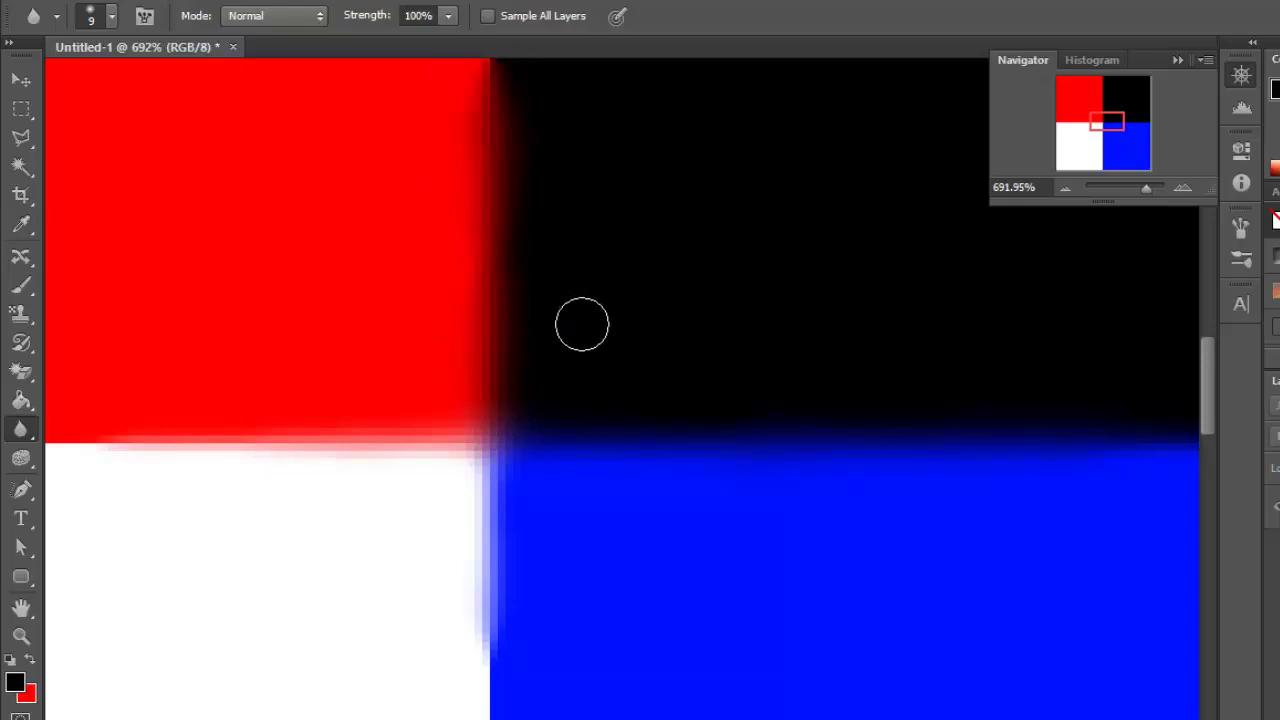
Step: Extend the blur along the red-white border away from the center and farther down the white-blue border
scroll(463, 350, down, 8)
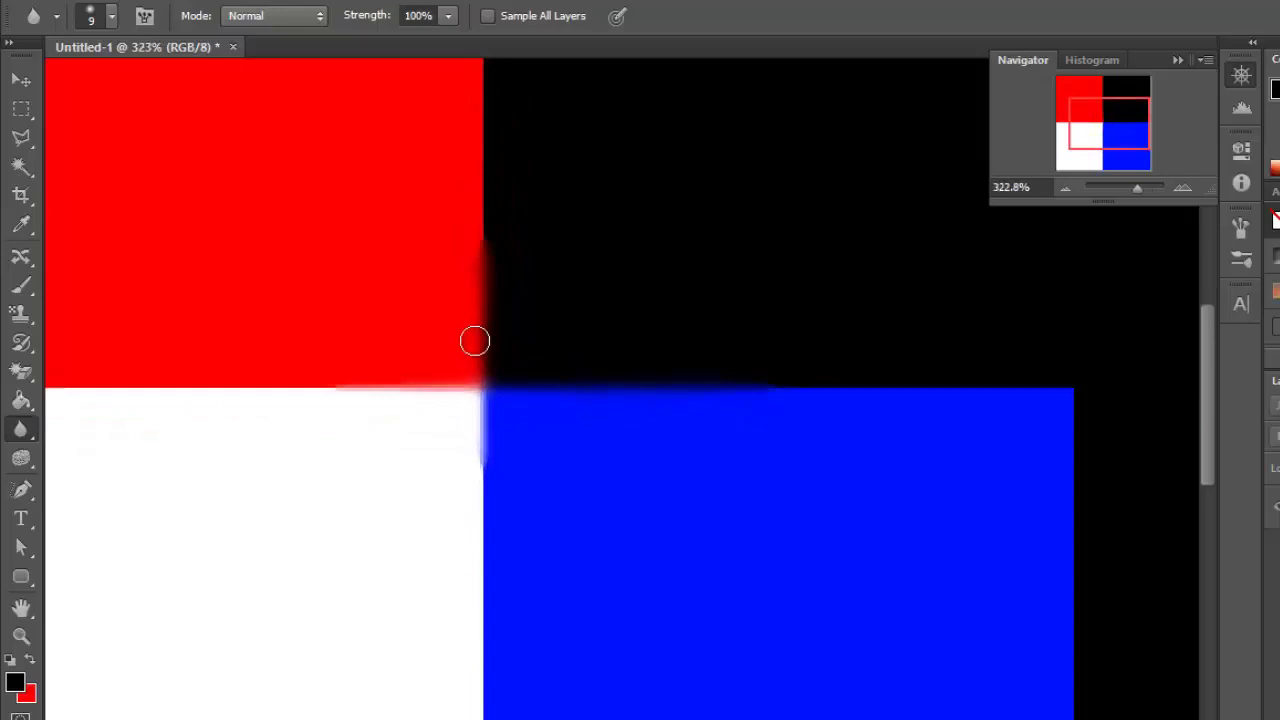
scroll(479, 340, down, 4)
scroll(551, 382, up, 10)
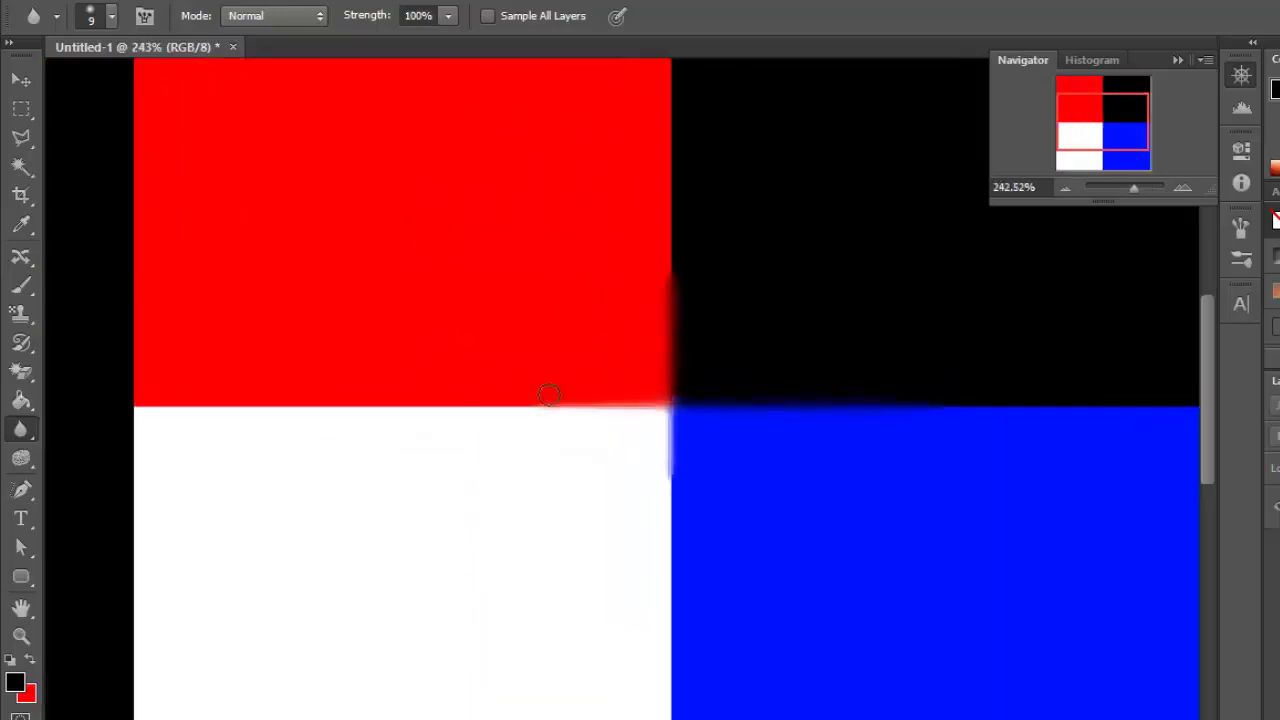
mouse_move(509, 408)
mouse_down()
mouse_move(71, 402)
mouse_move(272, 403)
mouse_move(167, 402)
mouse_move(158, 384)
mouse_move(444, 413)
mouse_move(705, 387)
mouse_move(542, 390)
mouse_move(872, 402)
mouse_move(819, 406)
mouse_move(978, 351)
mouse_move(892, 437)
mouse_move(914, 433)
mouse_move(966, 596)
mouse_move(956, 719)
mouse_up()
scroll(800, 297, down, 3)
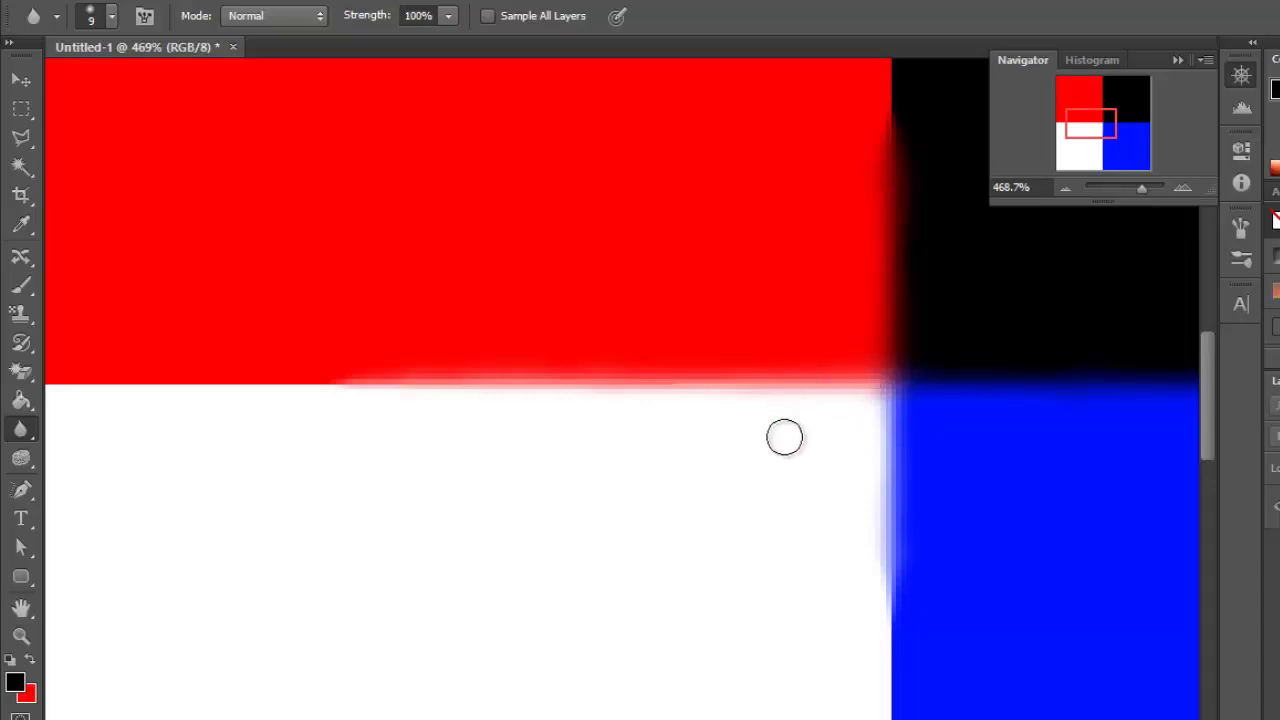
scroll(784, 432, down, 4)
Step: Switch to the Sharpen tool from the Blur tool's group
key(b)
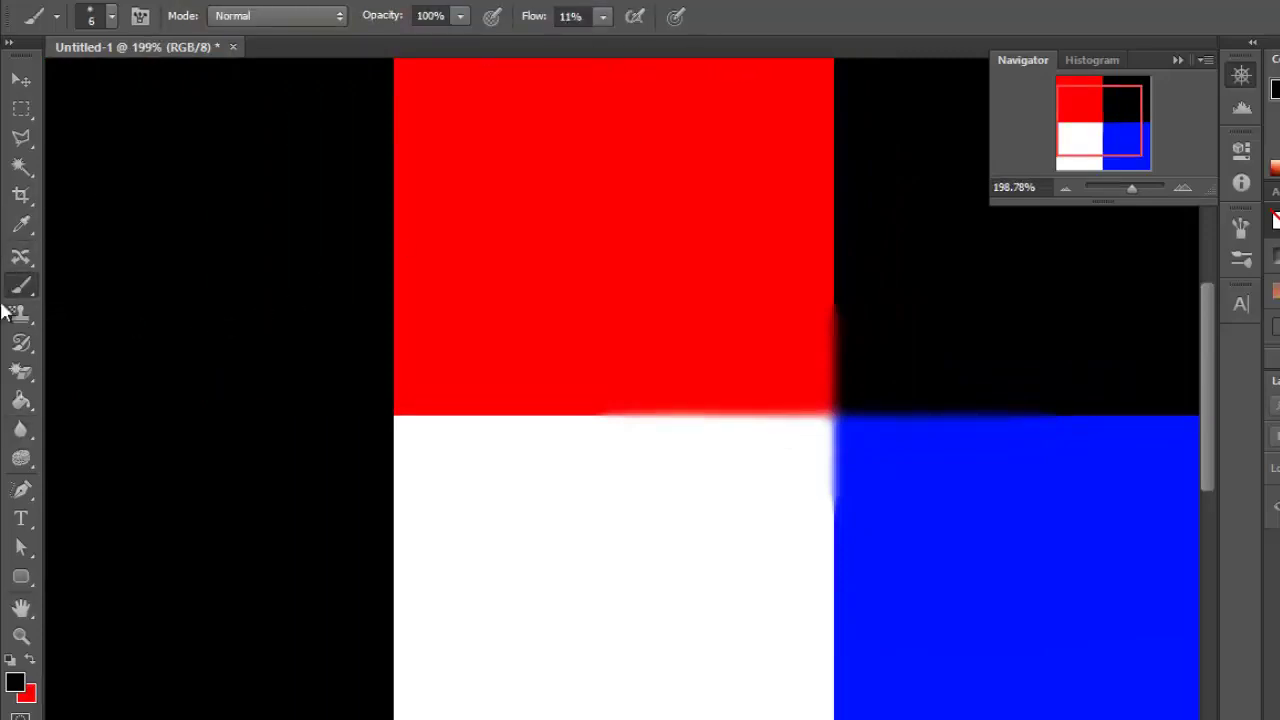
click(25, 430)
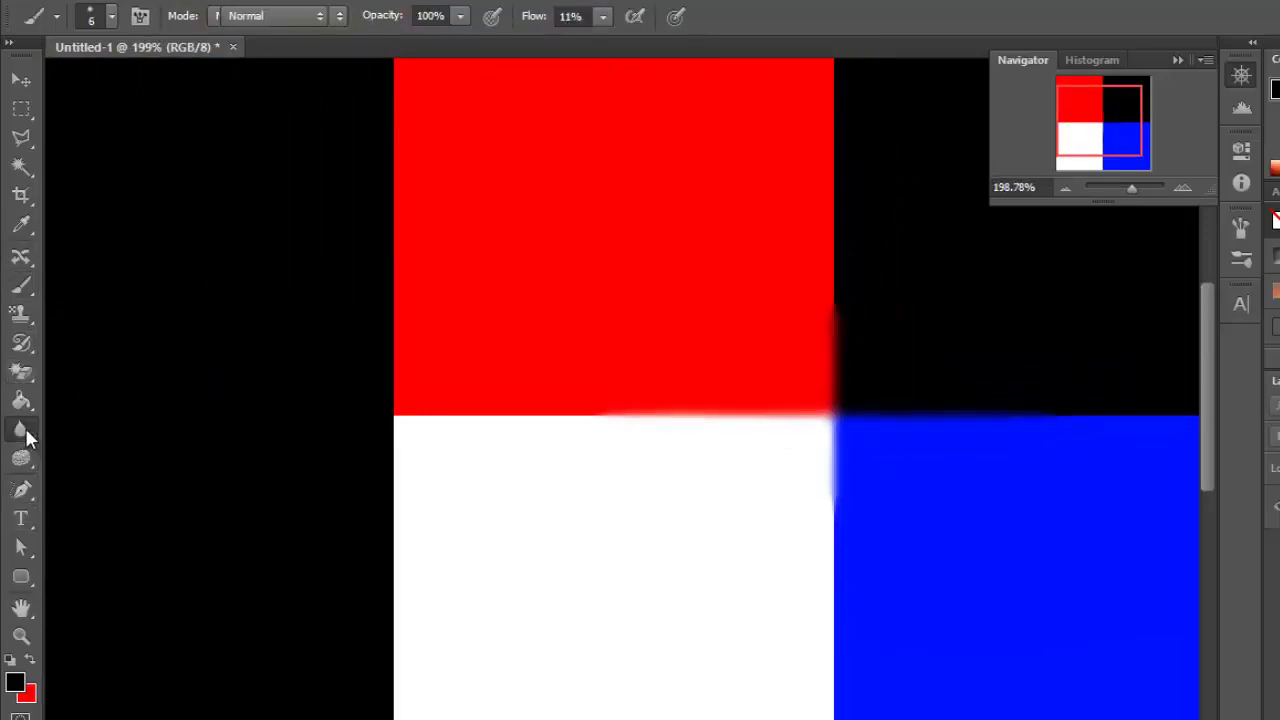
right_click(25, 427)
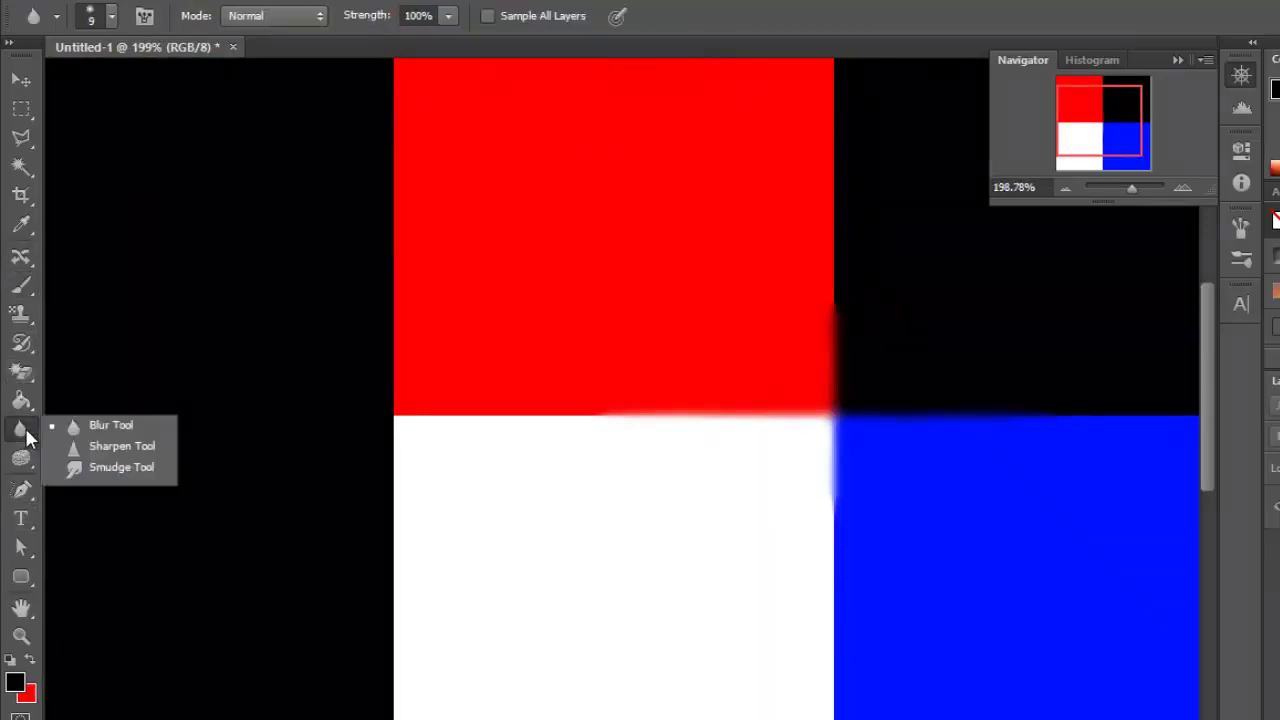
click(115, 456)
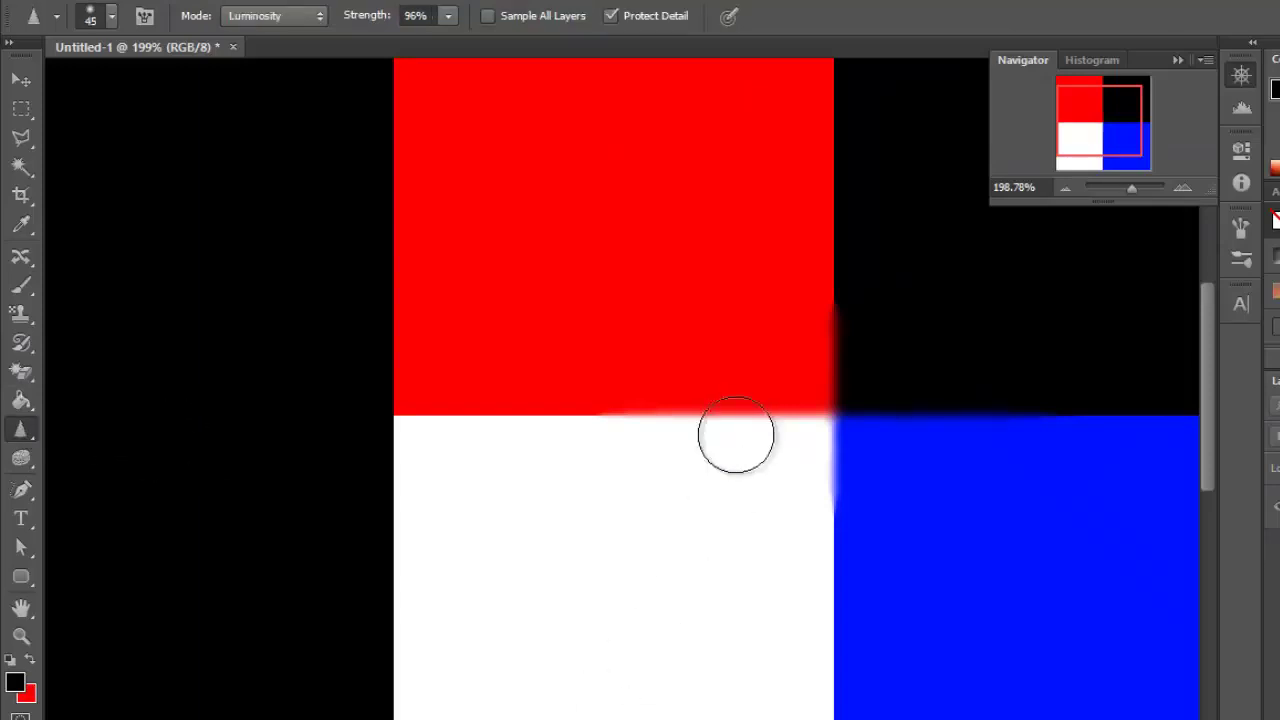